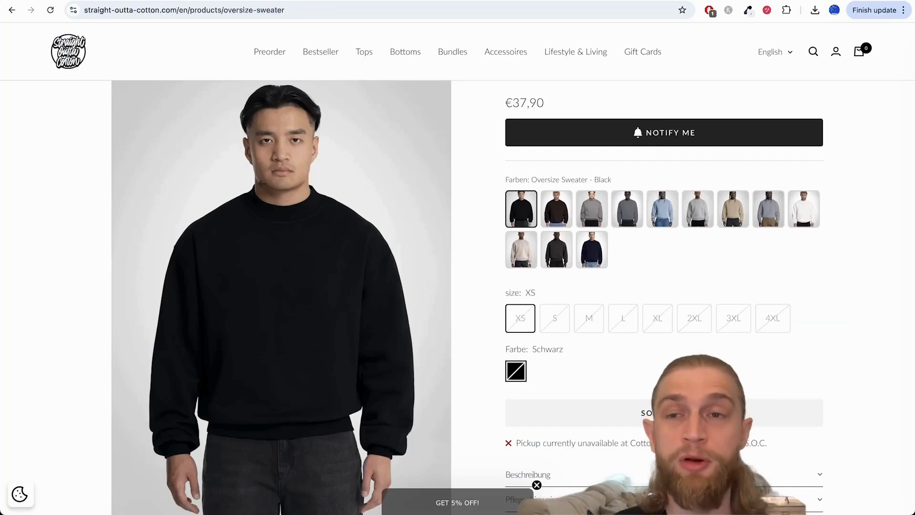
scroll(433, 506, "down", 1)
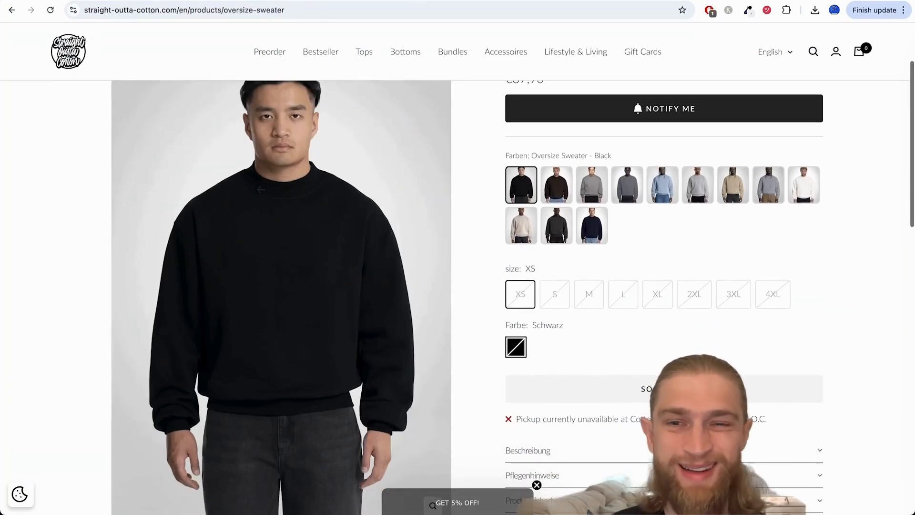
scroll(215, 176, "up", 3)
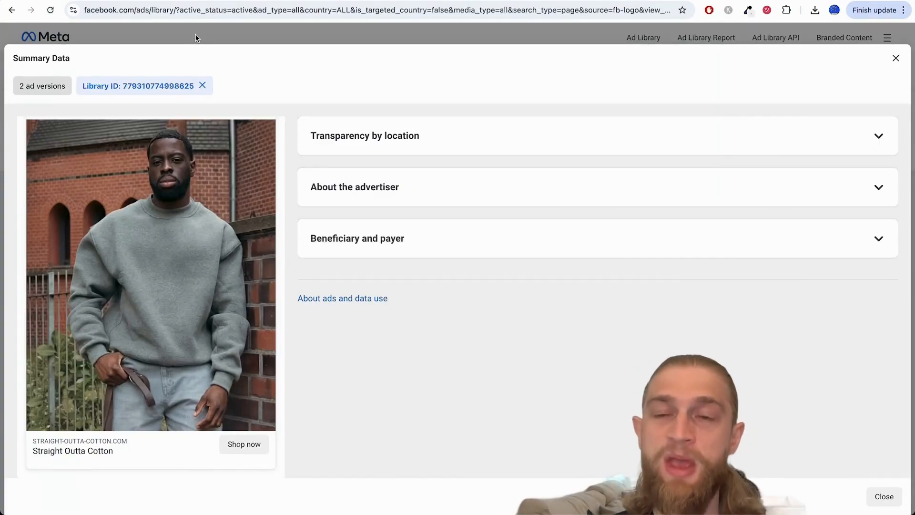
scroll(151, 286, "up", 2)
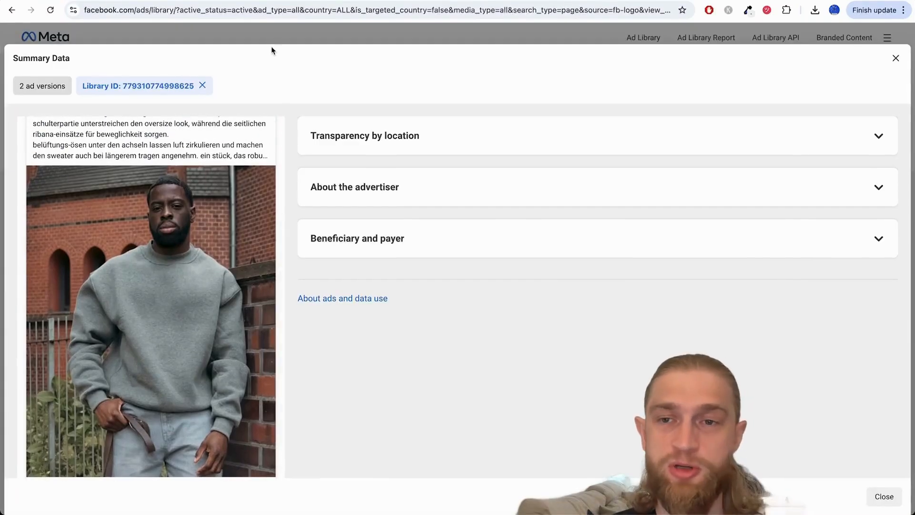
scroll(177, 334, "down", 2)
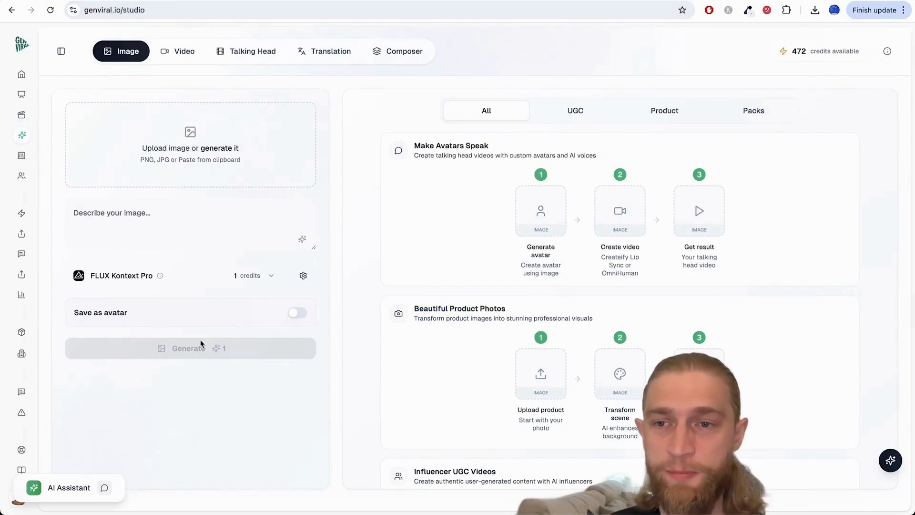
Step: Add the uploaded photo of the man in the grey sweater by the brick wall as the input image
left_click(210, 152)
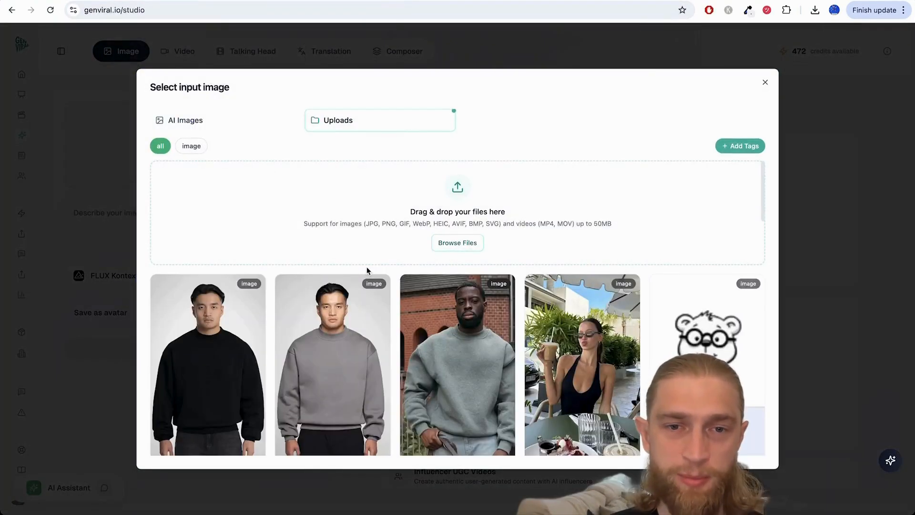
scroll(382, 277, "down", 2)
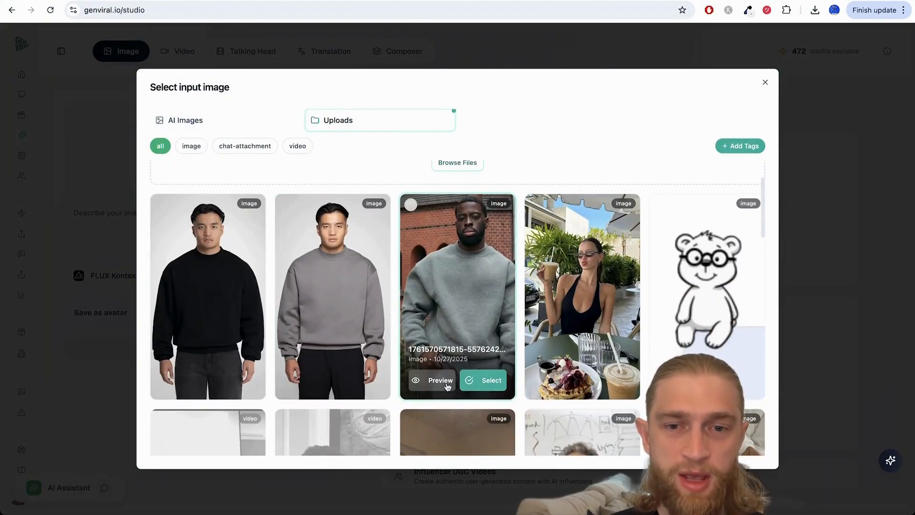
left_click(454, 380)
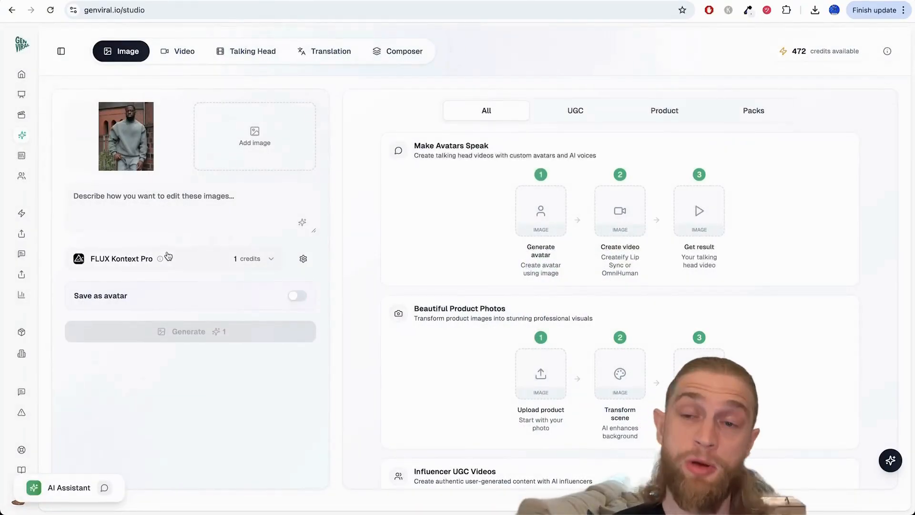
Step: Generate an upscaled version of the input photo with the Image Upscaler model at a 6x upscaling factor
left_click(167, 257)
left_click(188, 292)
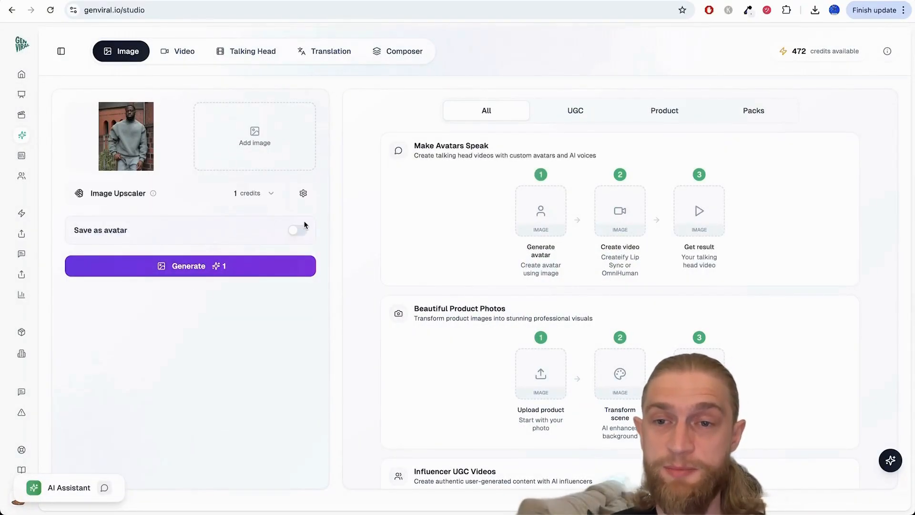
left_click(302, 194)
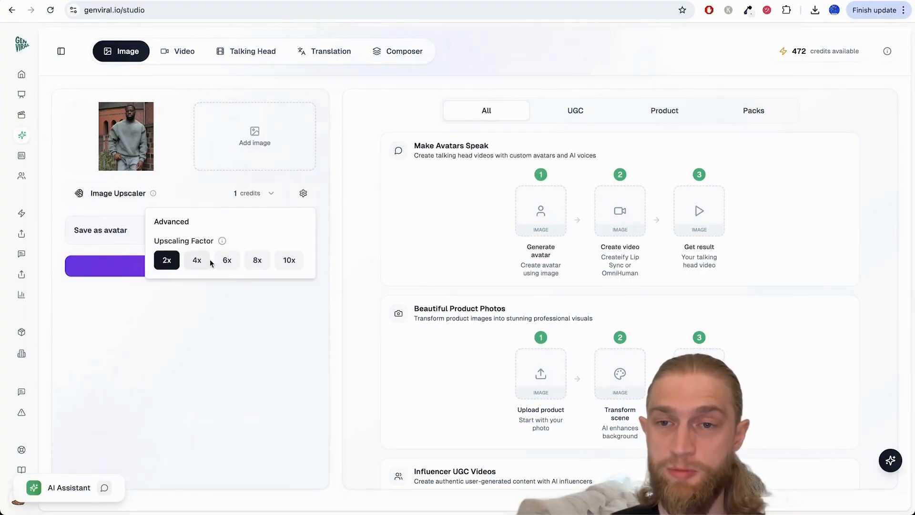
left_click(227, 261)
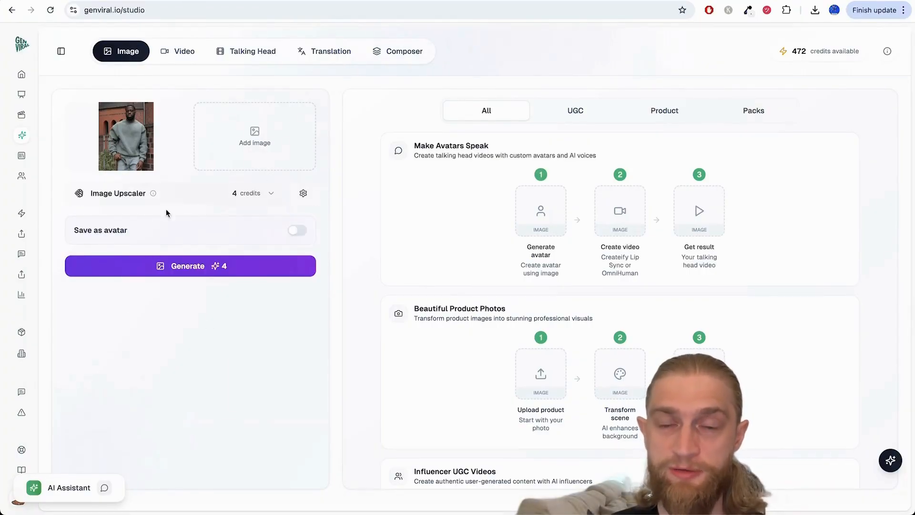
left_click(243, 272)
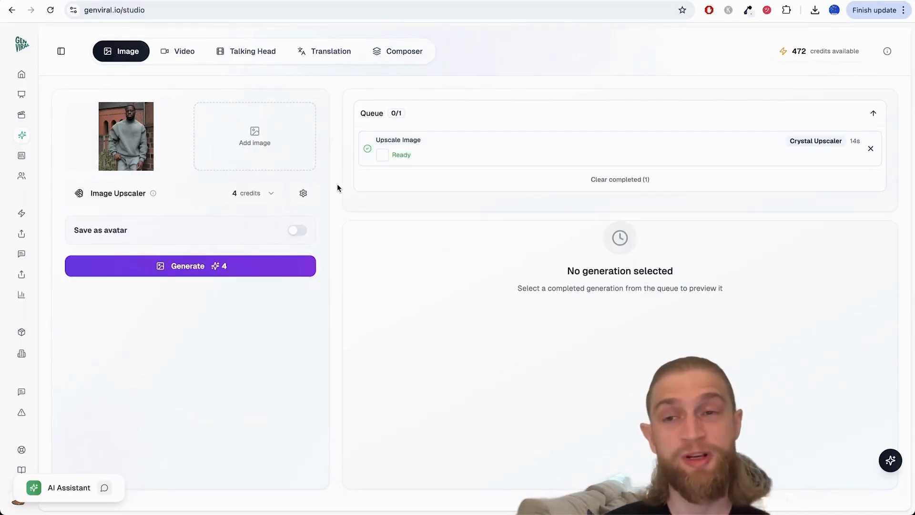
Step: Open the completed upscale, compare it with the original in the full-size before/after view, and close the comparison
left_click(460, 156)
left_click(371, 249)
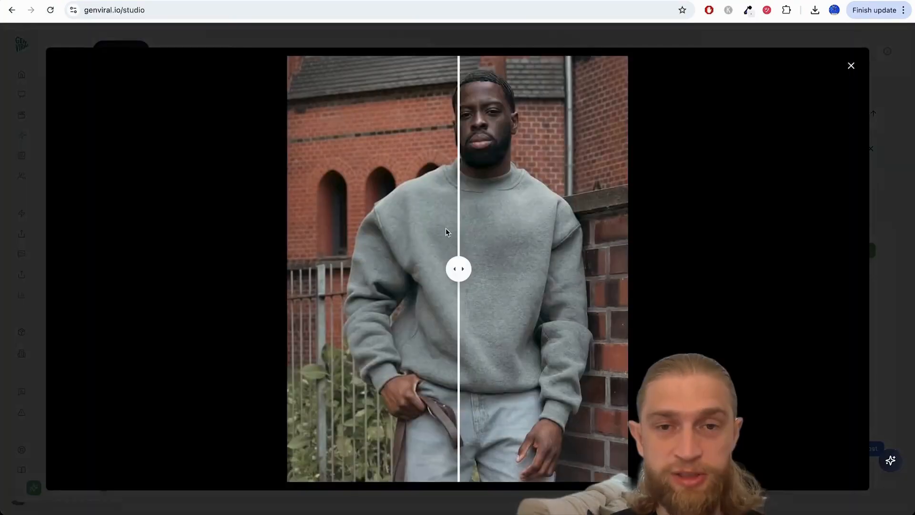
left_click_drag(458, 268, 217, 269)
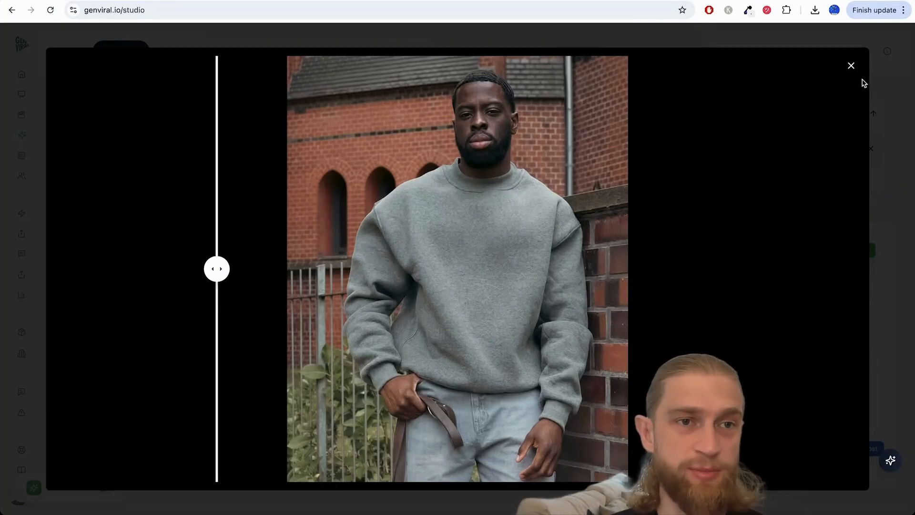
left_click(851, 67)
Step: Reload the studio page and add the upscaled grey sweater photo from the AI Images as the input image
left_click(394, 10)
key("Return")
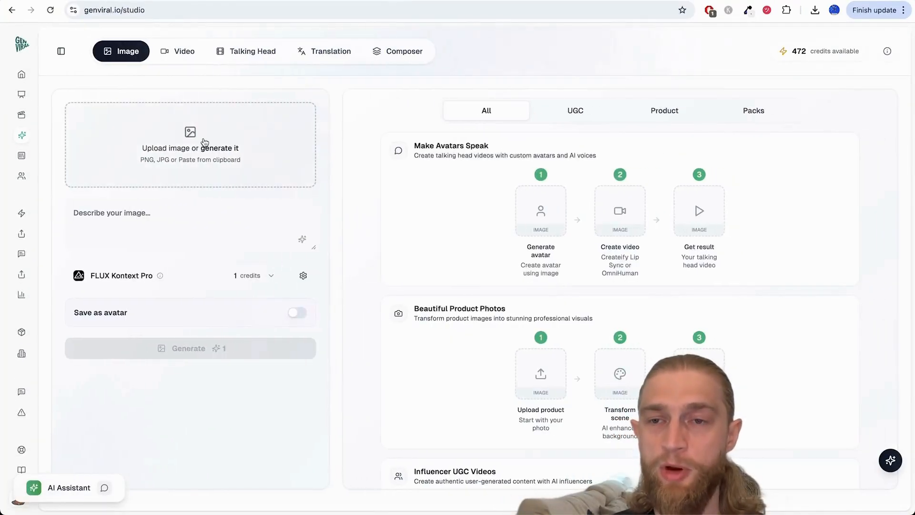
left_click(204, 144)
left_click(187, 120)
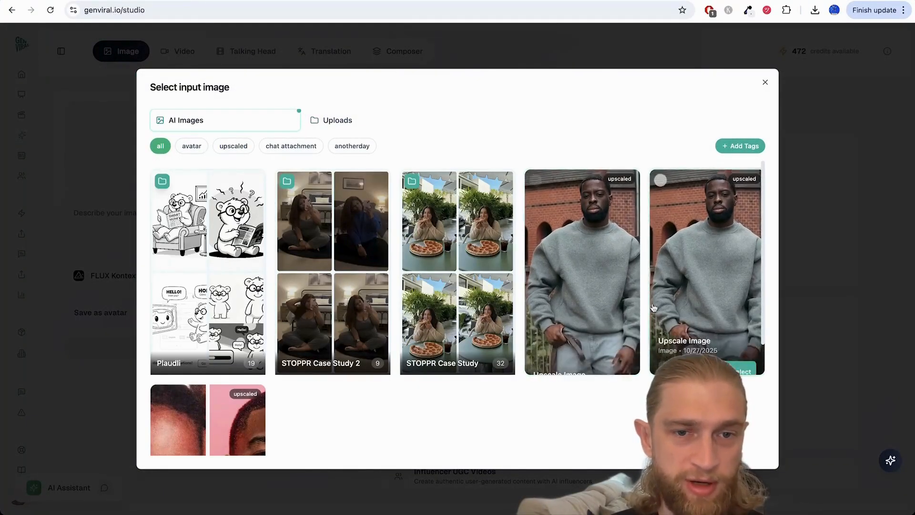
left_click(607, 357)
Step: Switch the image model to Nano Banana and make the prompt ready for entry
left_click(133, 263)
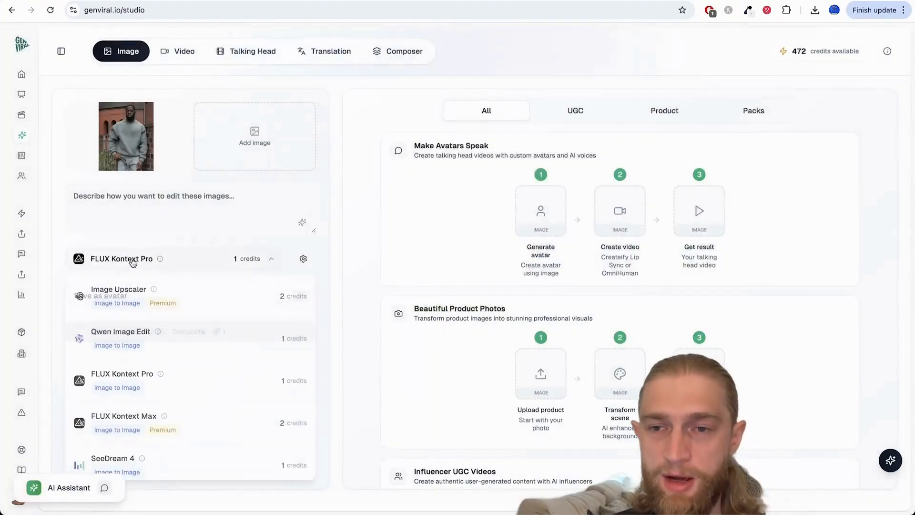
scroll(186, 390, "down", 5)
left_click(160, 375)
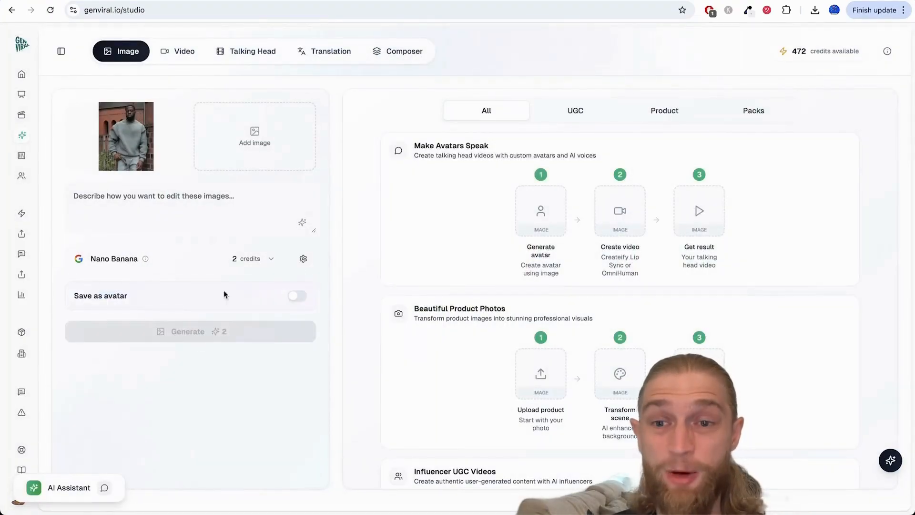
left_click(203, 207)
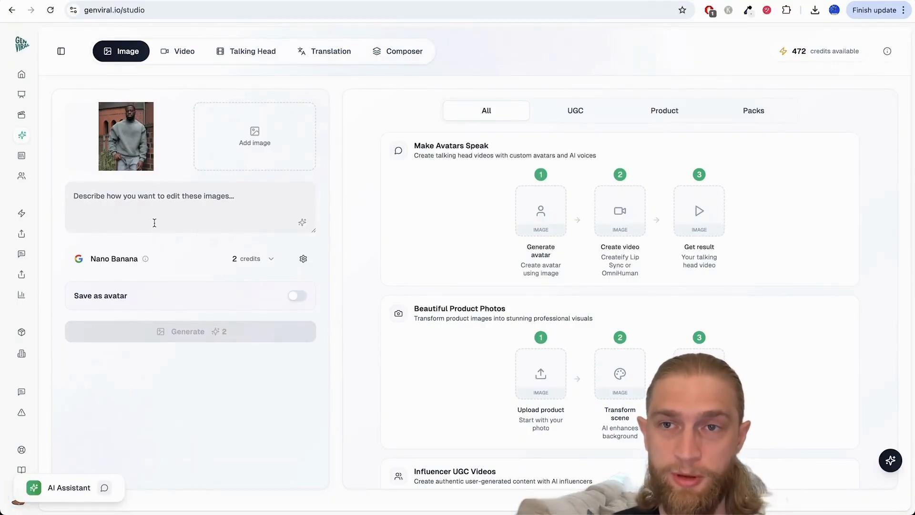
Step: Check the sweater's colour on the Oversized Sweater - Black product page and return to the Genviral studio
left_click(222, 1)
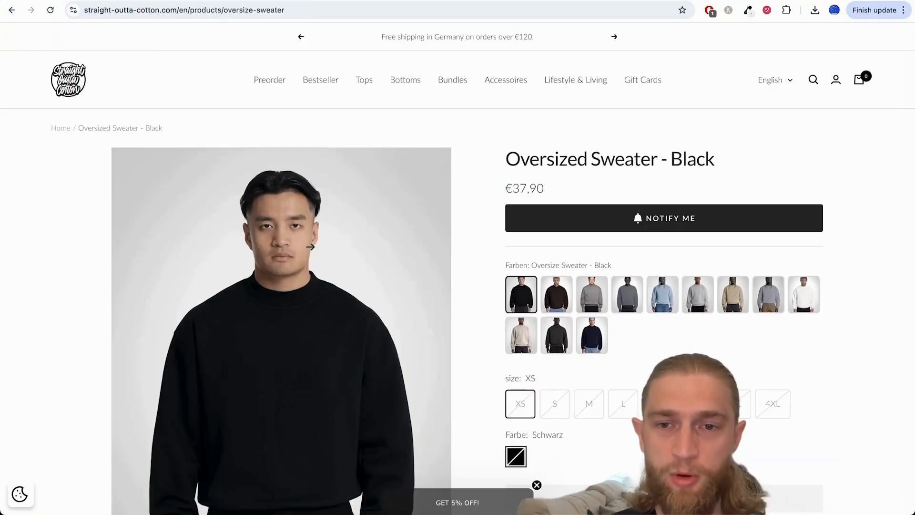
scroll(310, 245, "down", 2)
scroll(330, 349, "down", 4)
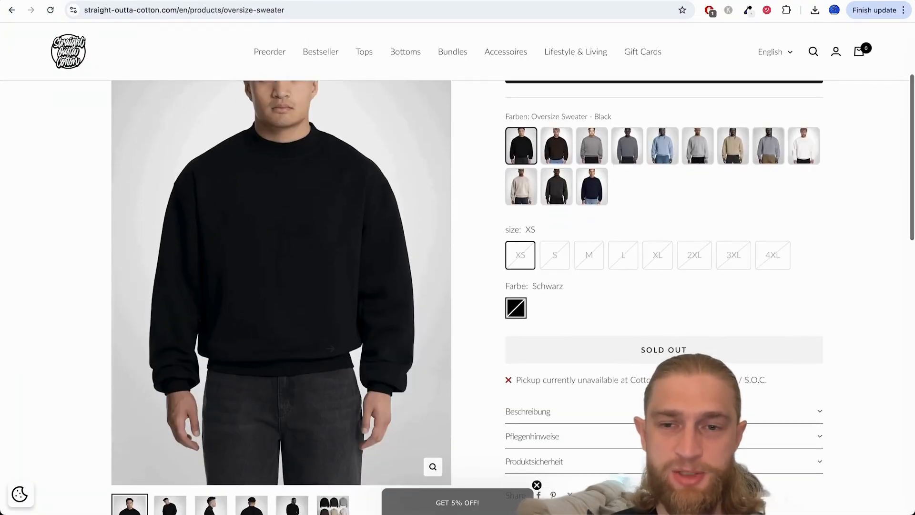
scroll(286, 143, "up", 4)
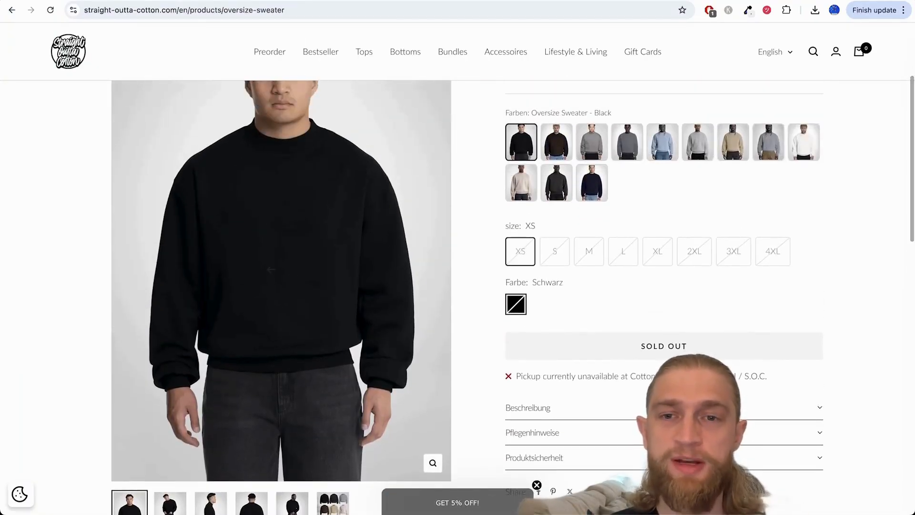
left_click(137, 1)
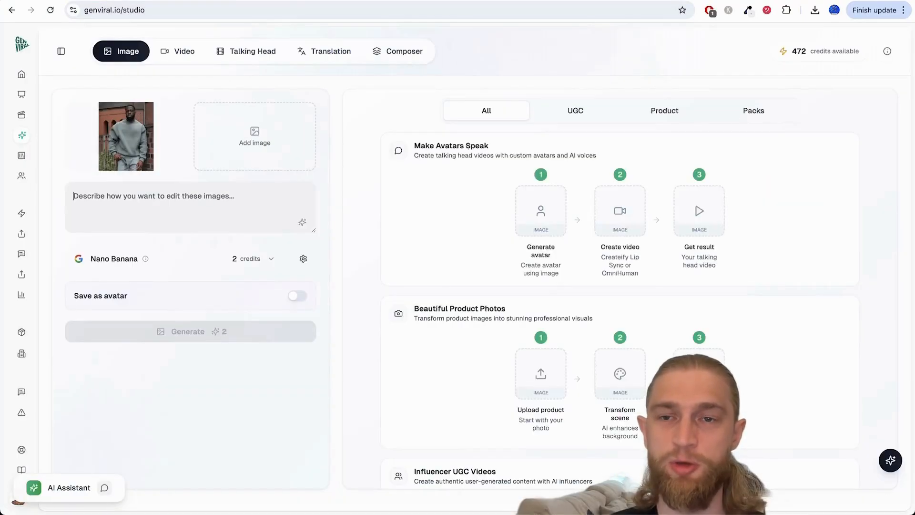
Step: Generate an image with the prompt "please turn the color of the sweater from its current blueish tone to dark/pitch black"
type("please")
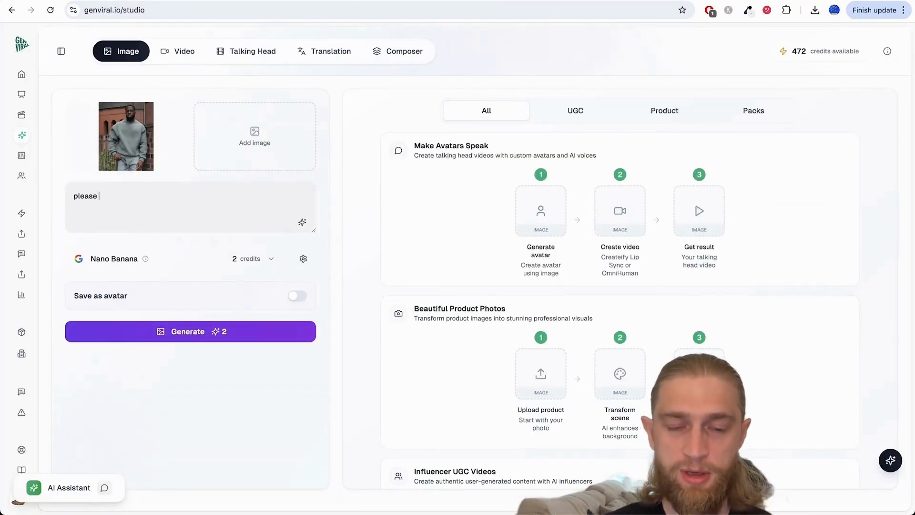
type(" turn the color ")
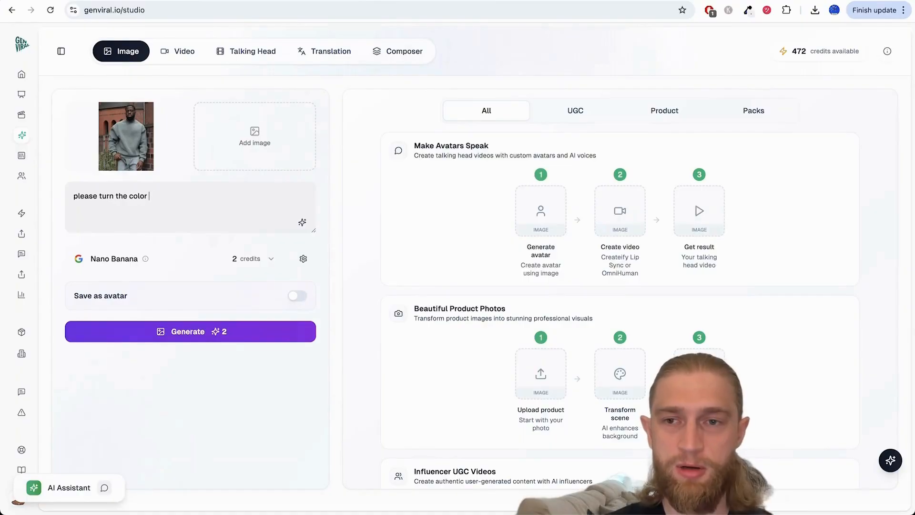
type("of the sweater from")
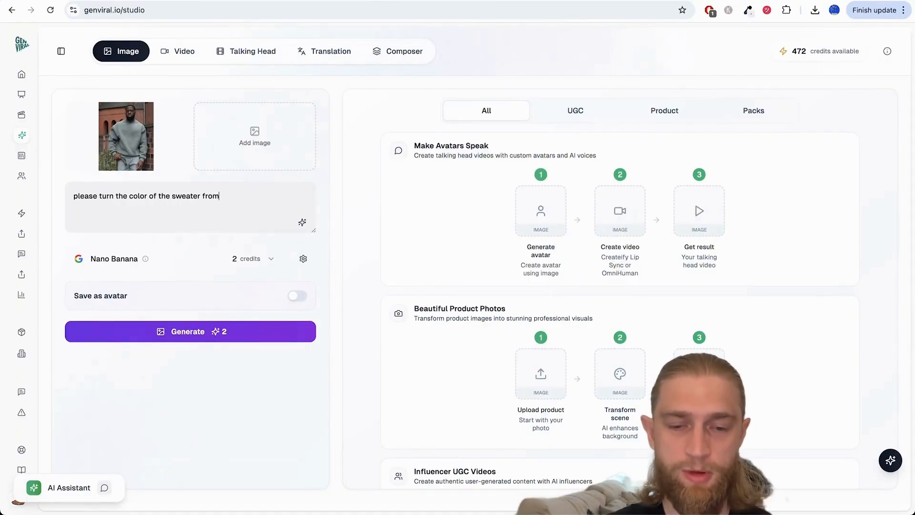
type(" its current blueish tone to")
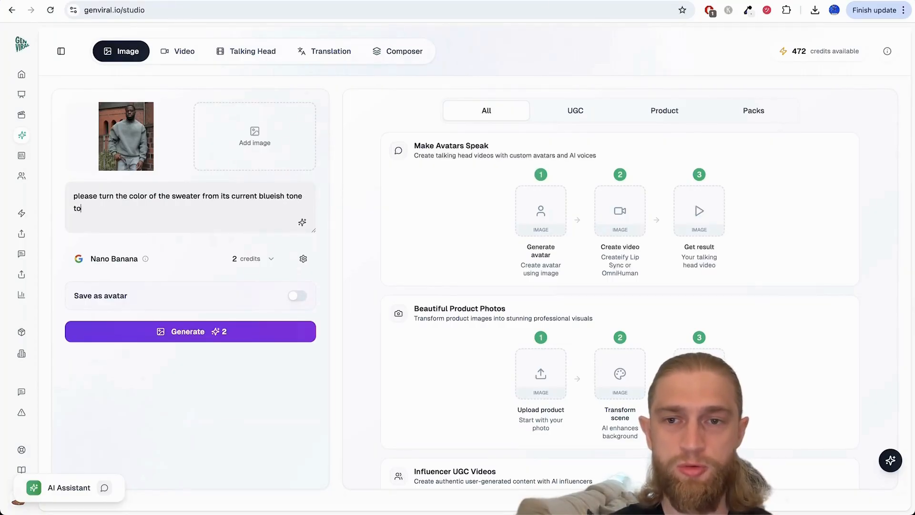
type(" dark")
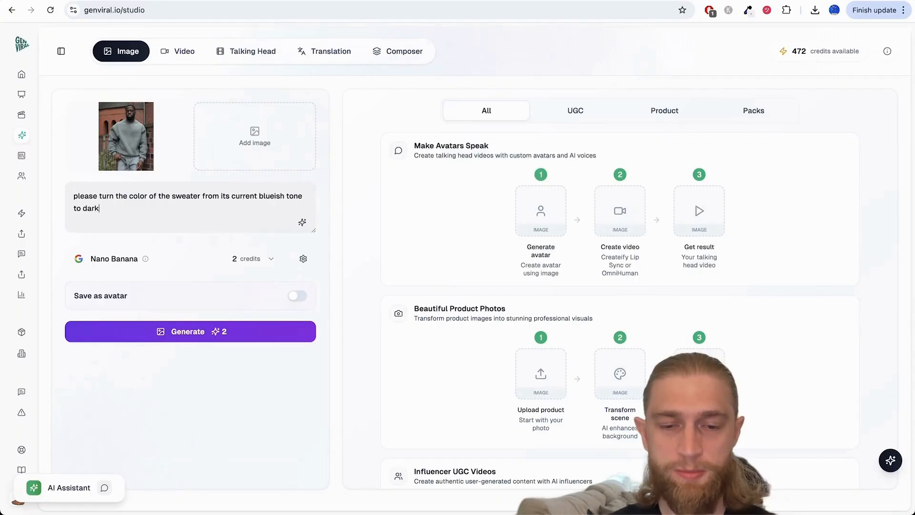
type("/put")
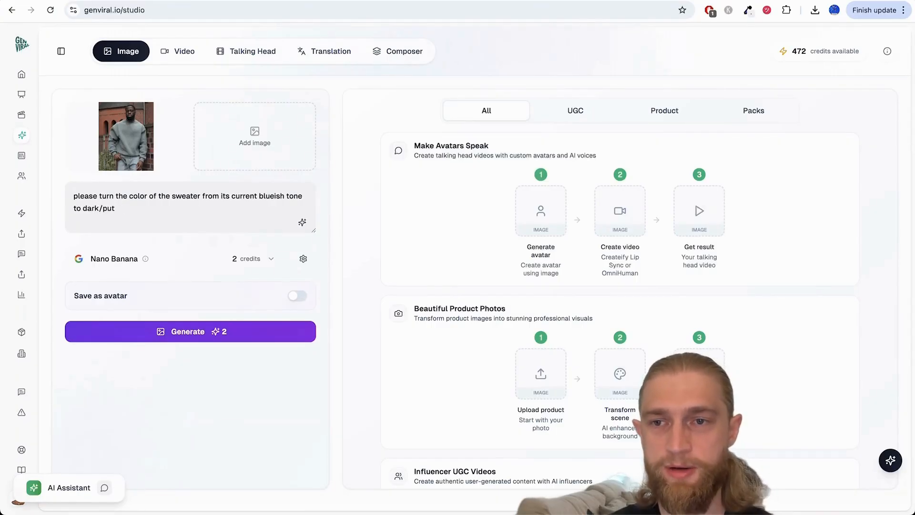
key("BackSpace")
key("BackSpace")
type("itch black")
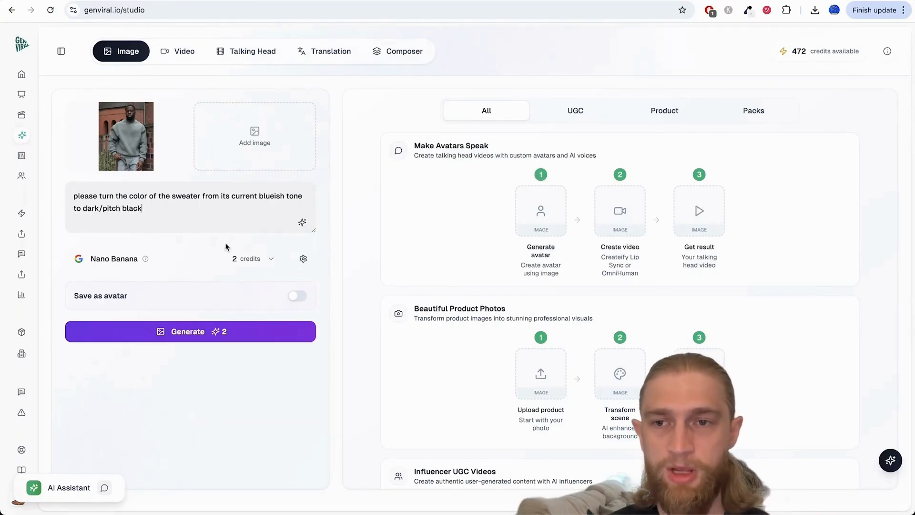
left_click(252, 337)
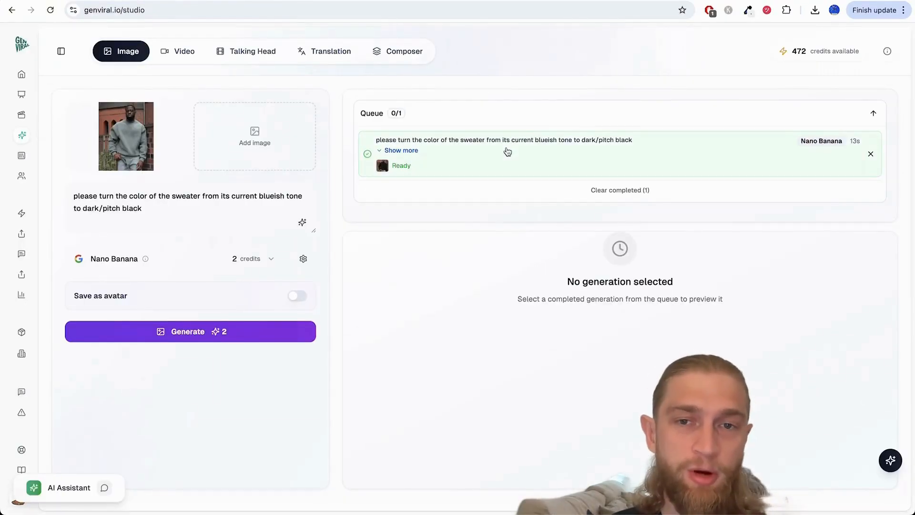
Step: Open the recoloured result, compare it with the black sweater on the product page, and inspect it in the full-size preview
left_click(507, 151)
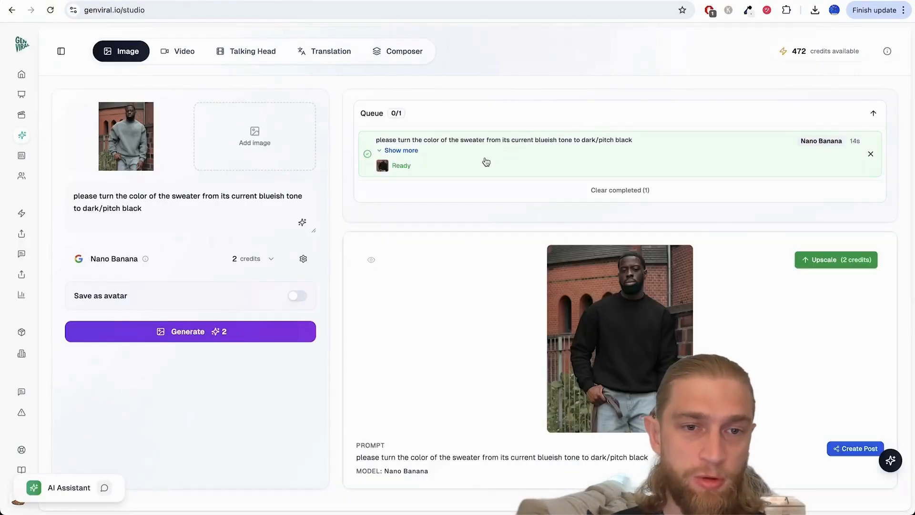
left_click(202, 1)
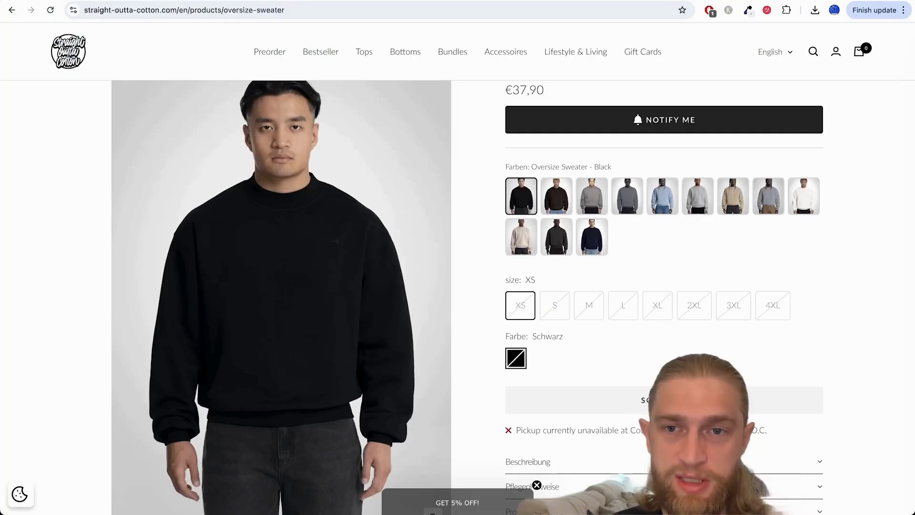
left_click(123, 1)
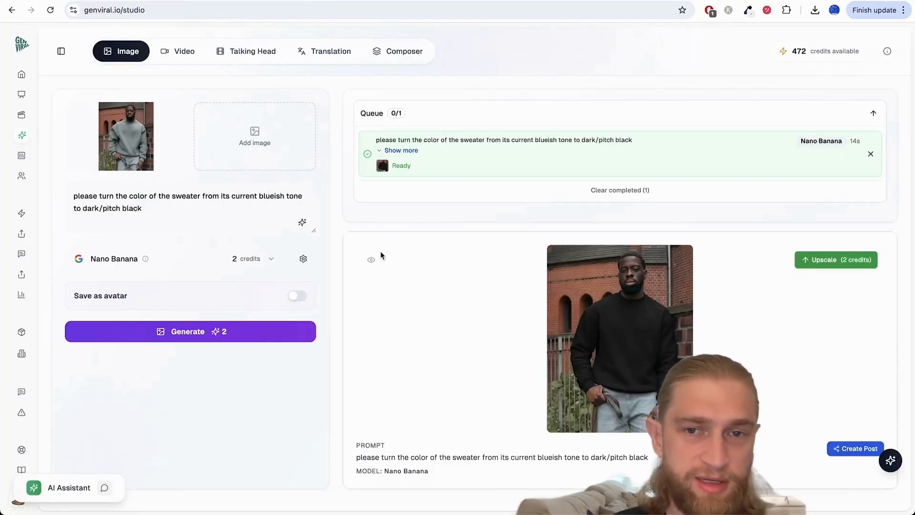
left_click(371, 261)
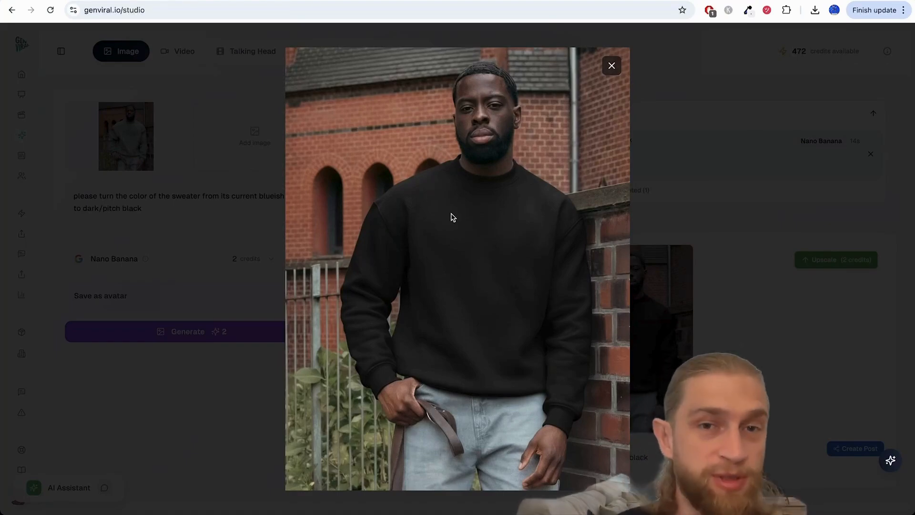
left_click(612, 65)
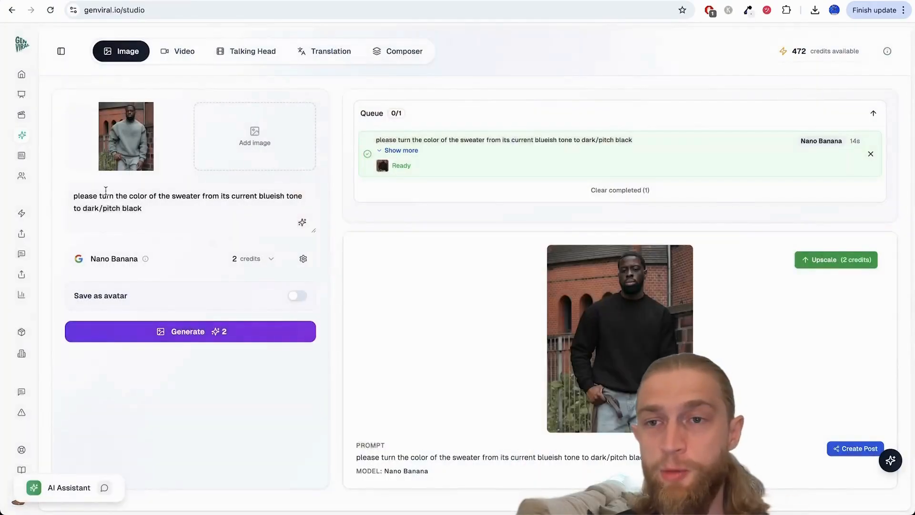
Step: Replace the image prompt with "place the guy in front of a wall full of graffity."
triple_click(204, 210)
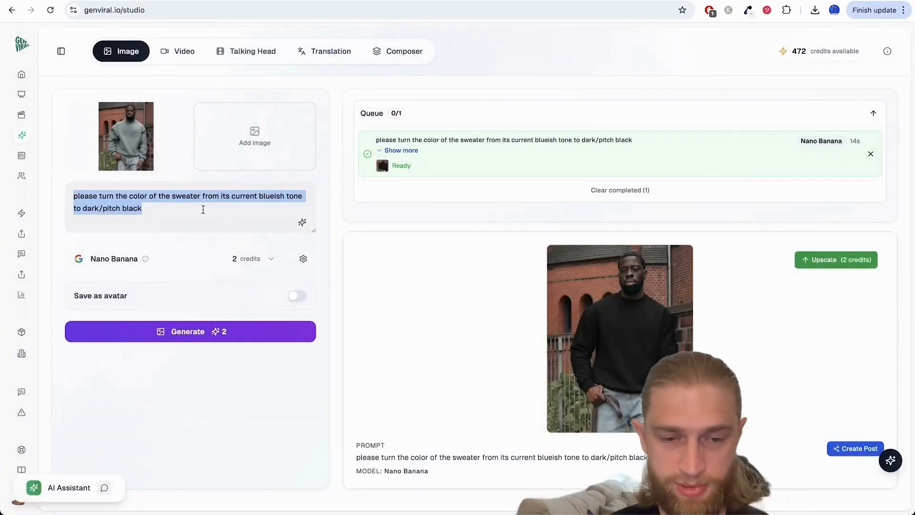
type("pl")
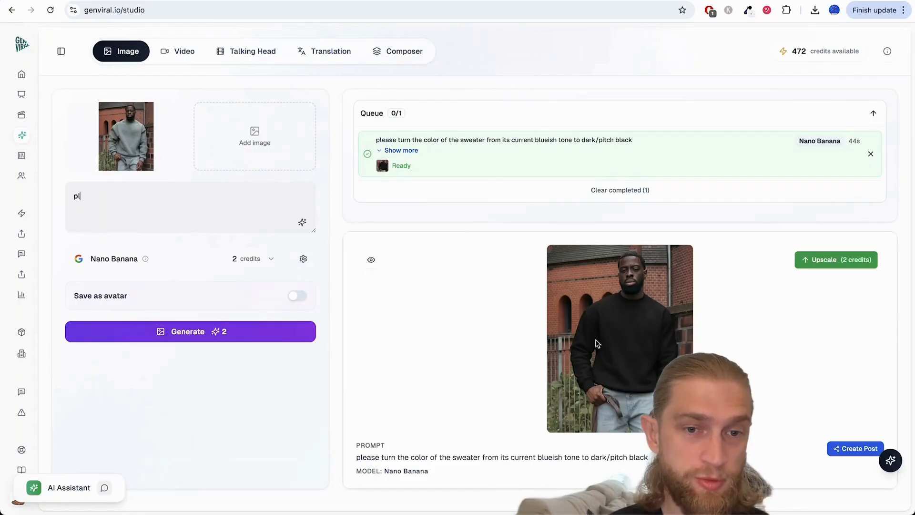
type("a")
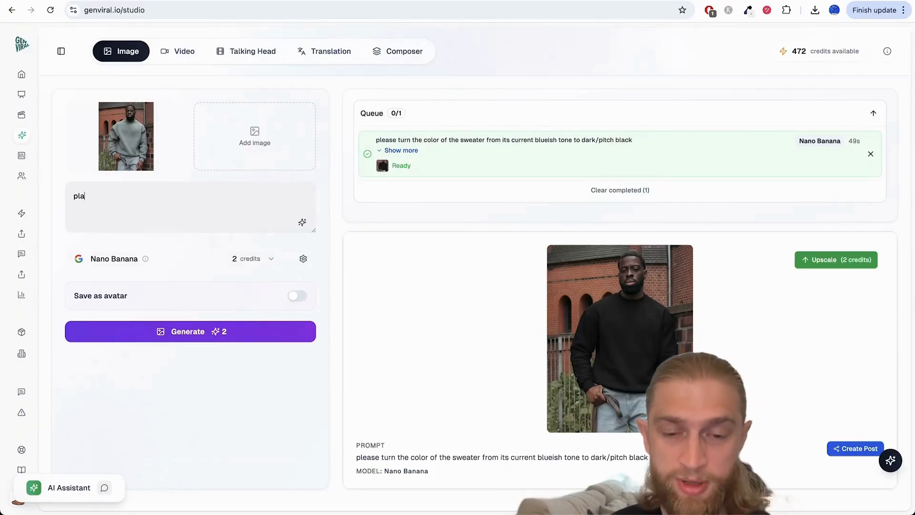
type("ce the")
type("y in")
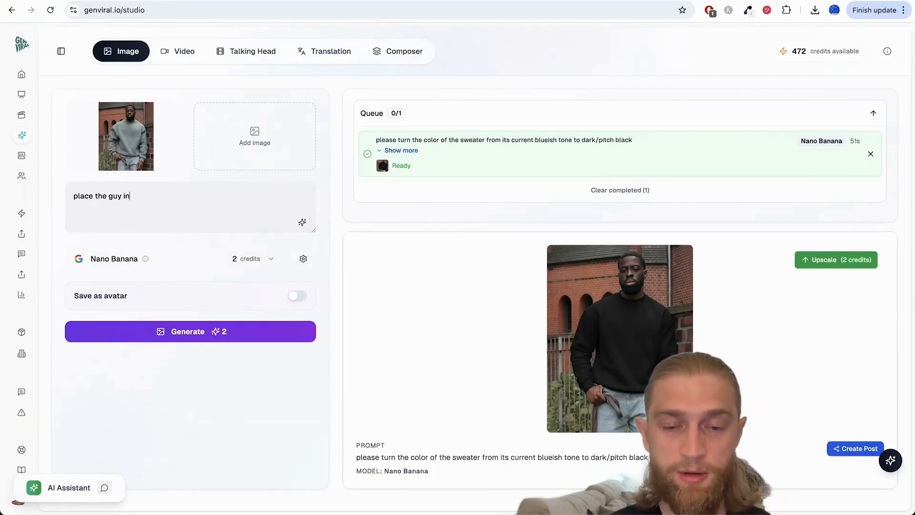
type(" front of a wal")
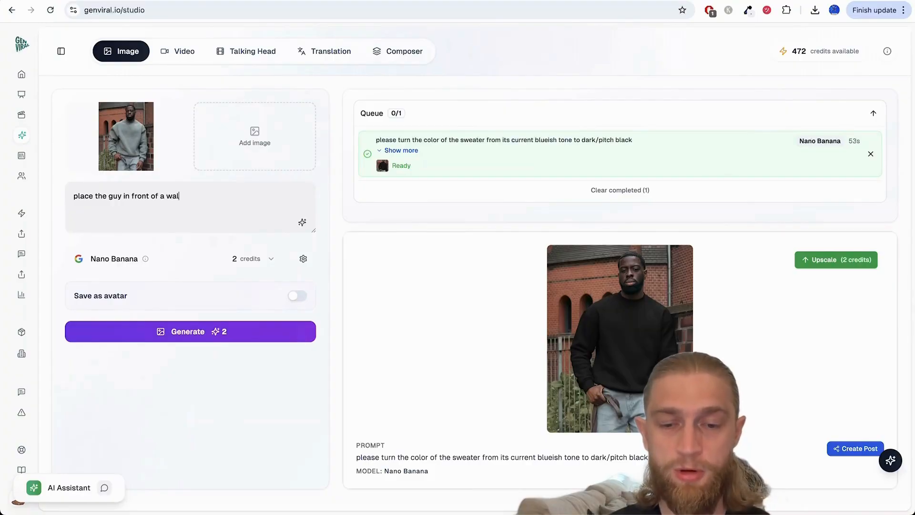
type("l full of graf")
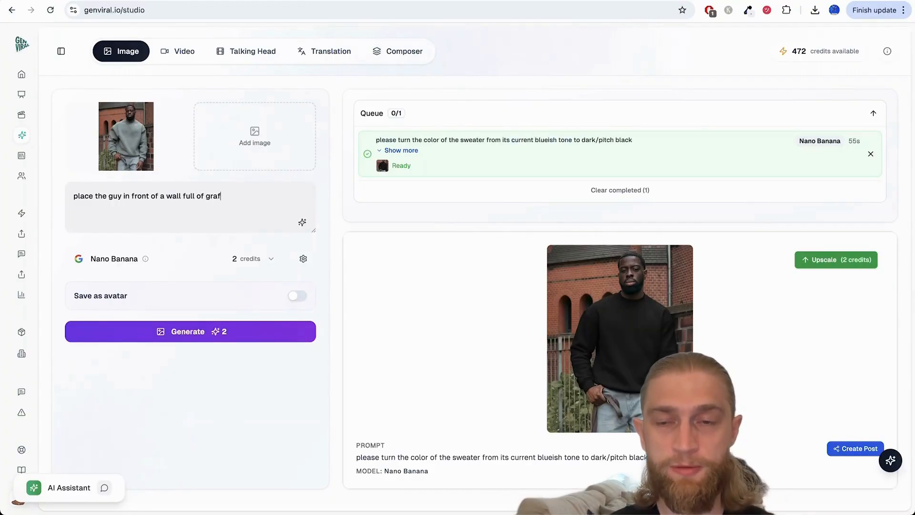
type("fity. ")
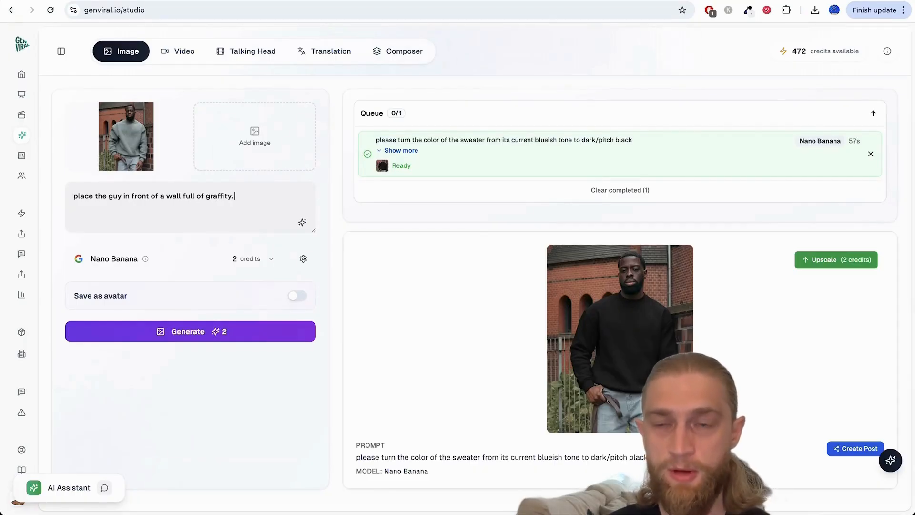
type("remove the bel")
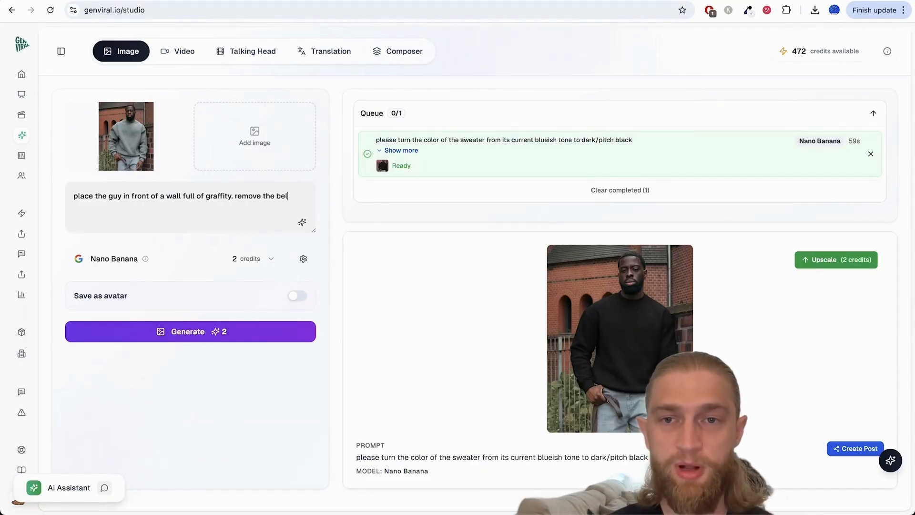
type("t from his right ")
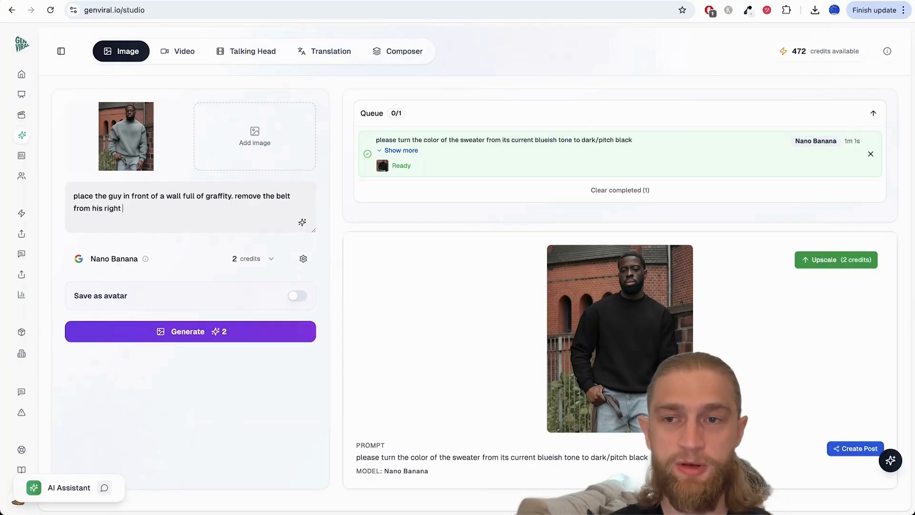
type("hand and the ")
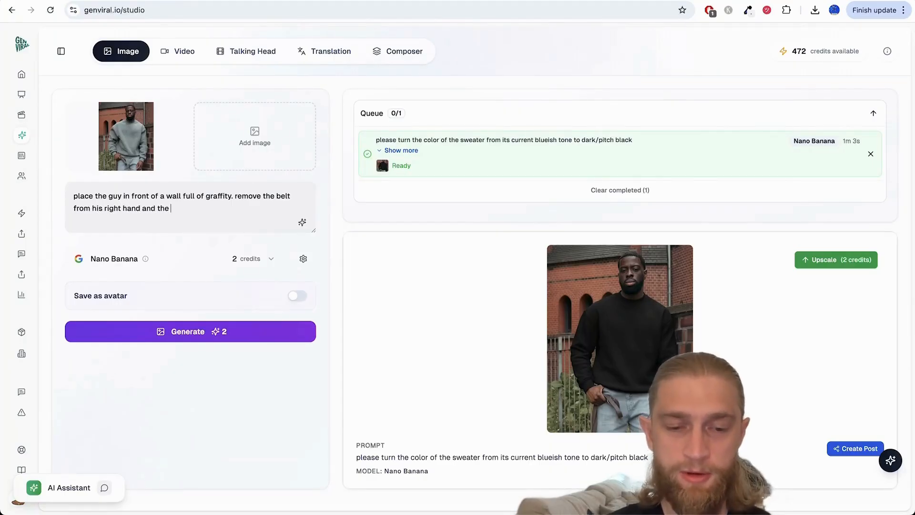
type("image alt")
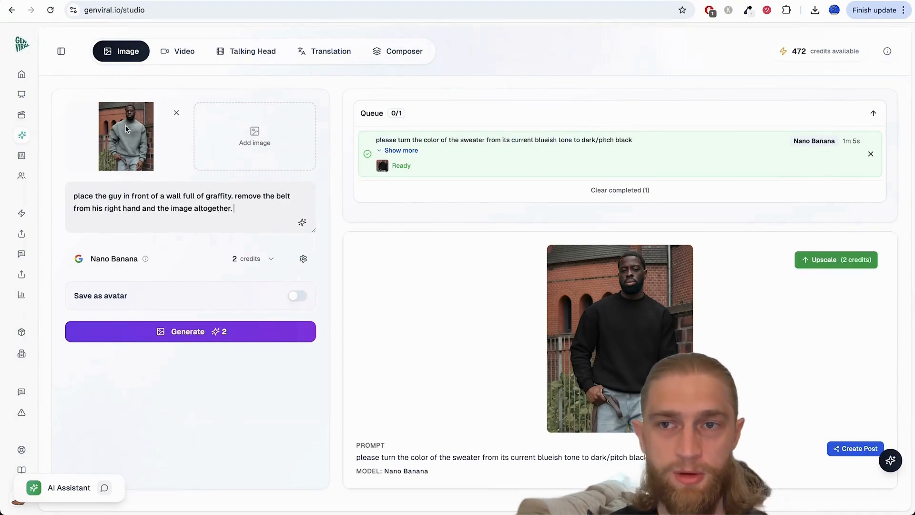
type("ogether. ma")
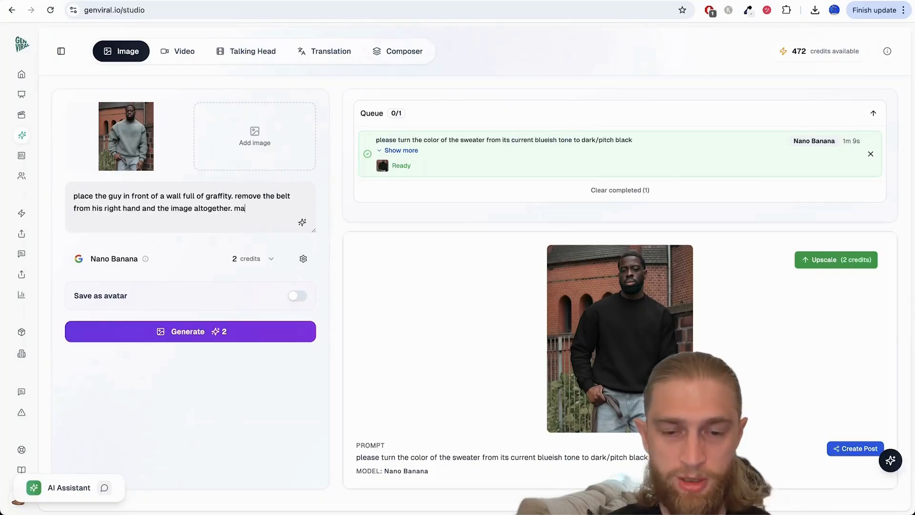
type("ke him lean")
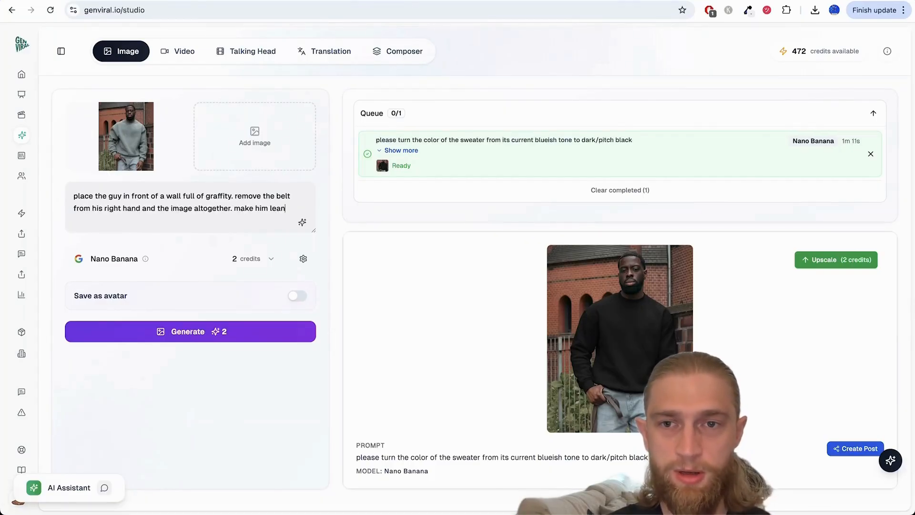
type(" agaoins")
Step: Add "make him lean against the wall with graffiti behind him" to the prompt and generate the image
key("BackSpace")
key("BackSpace")
key("BackSpace")
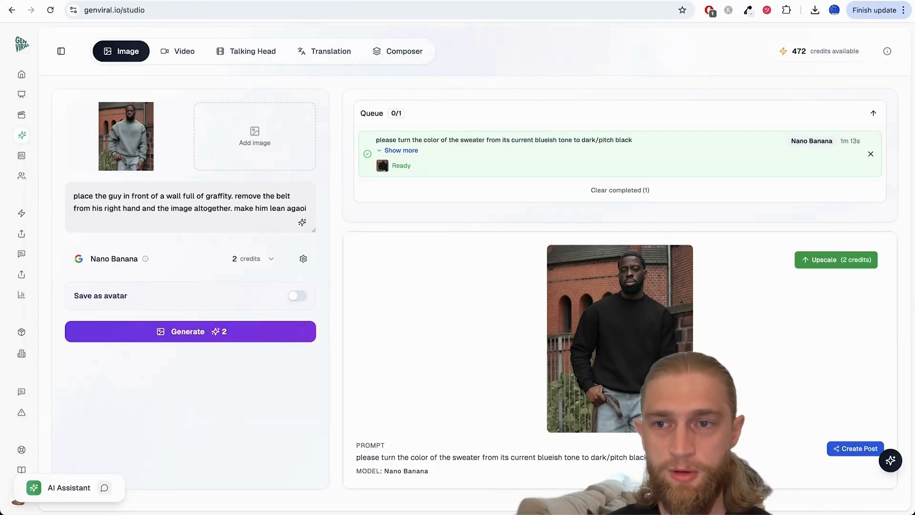
type("inst the")
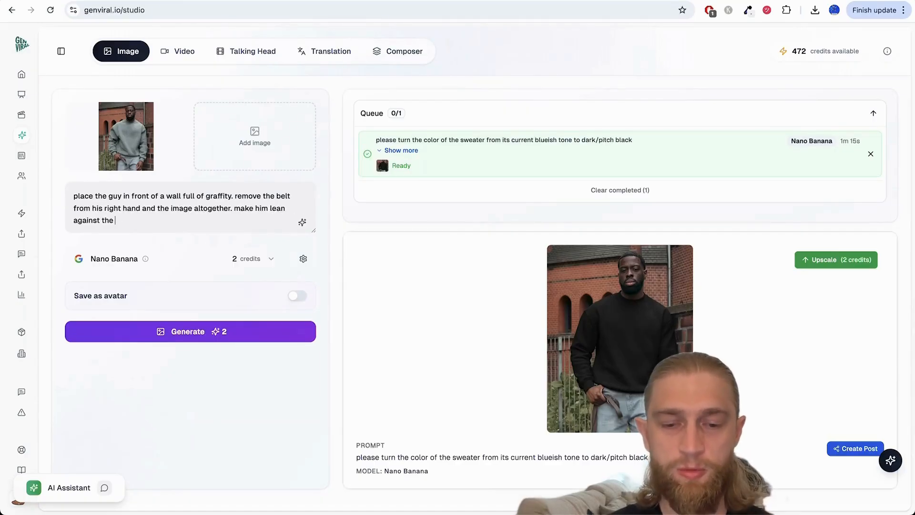
type(" wall with gra")
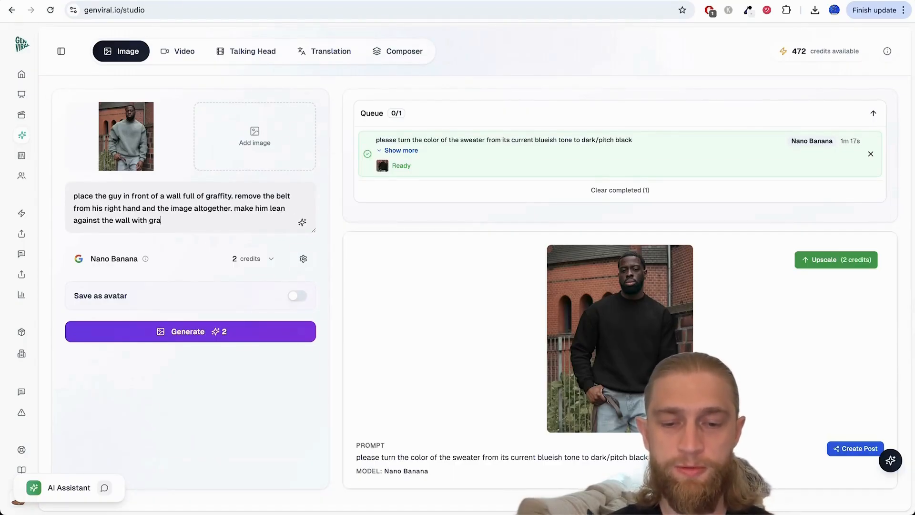
type("ffiti behind him")
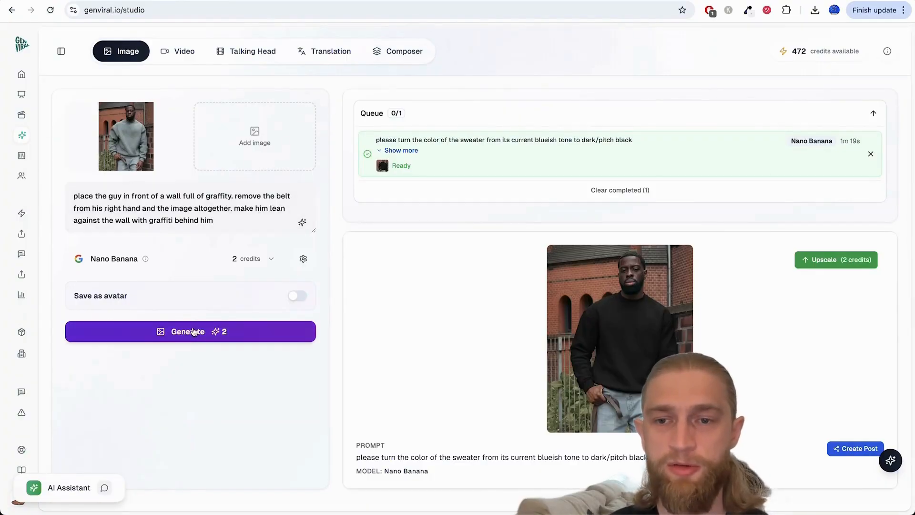
left_click(205, 331)
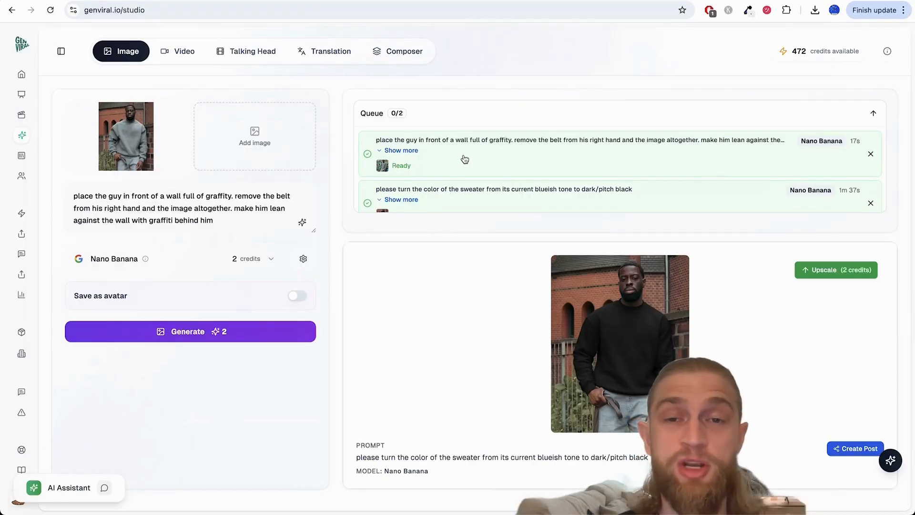
Step: Open the finished graffiti-wall result from the queue and inspect the pose, sweater and background in the full-size preview
left_click(536, 153)
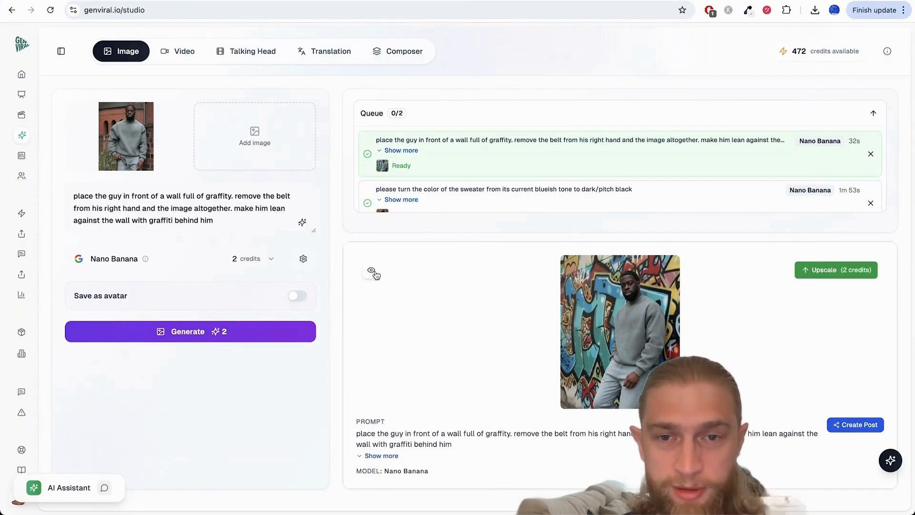
left_click(377, 273)
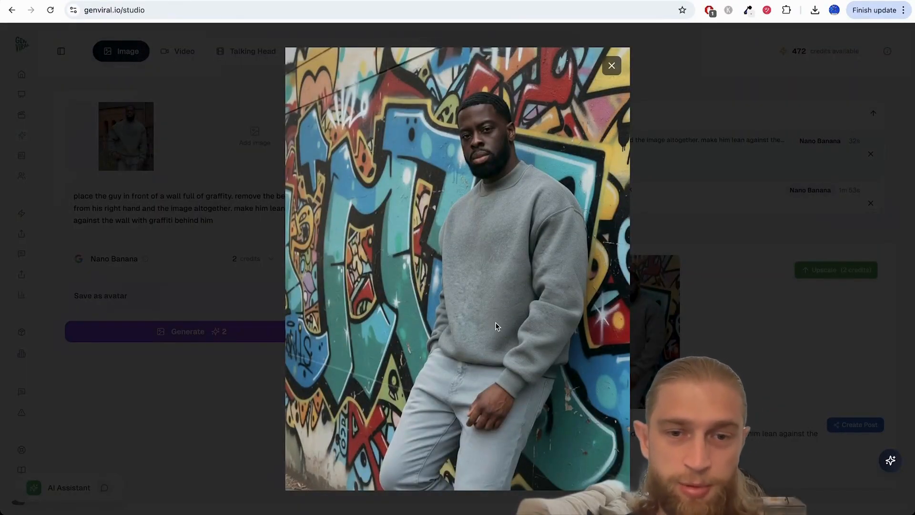
left_click(603, 71)
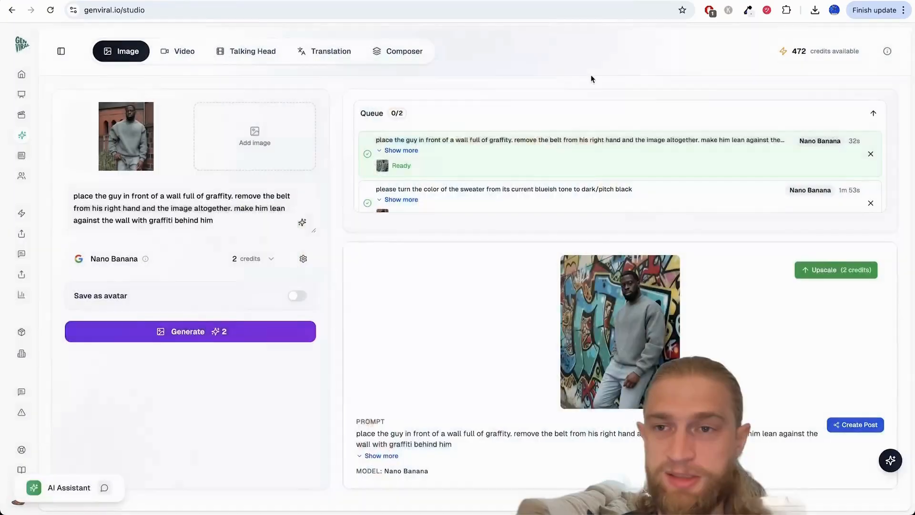
left_click(370, 271)
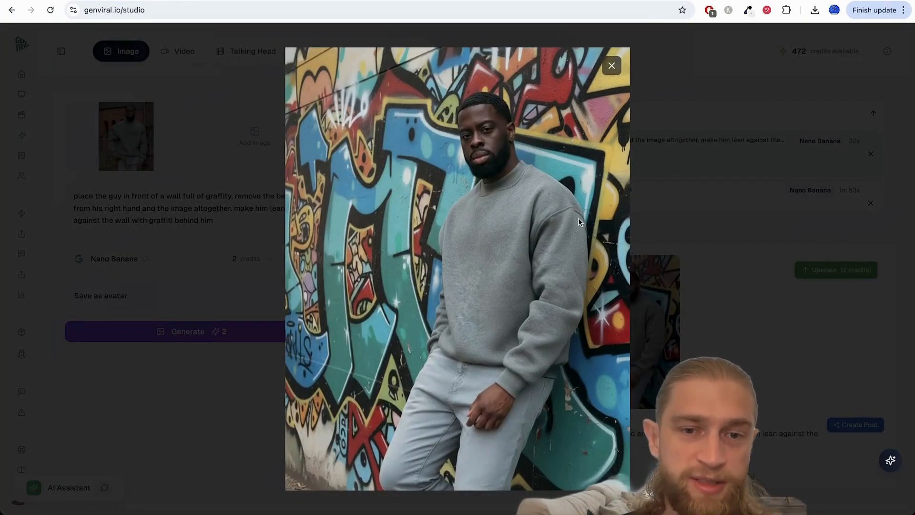
left_click(612, 65)
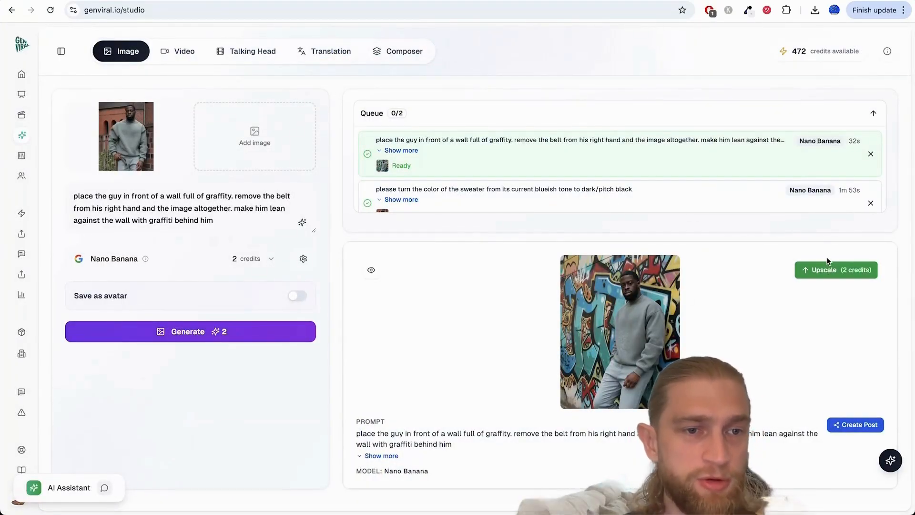
left_click(372, 270)
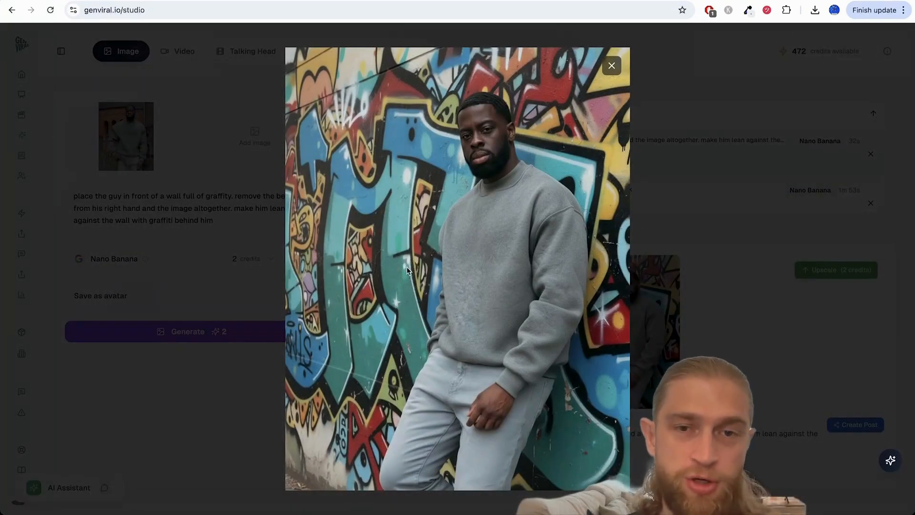
left_click(612, 65)
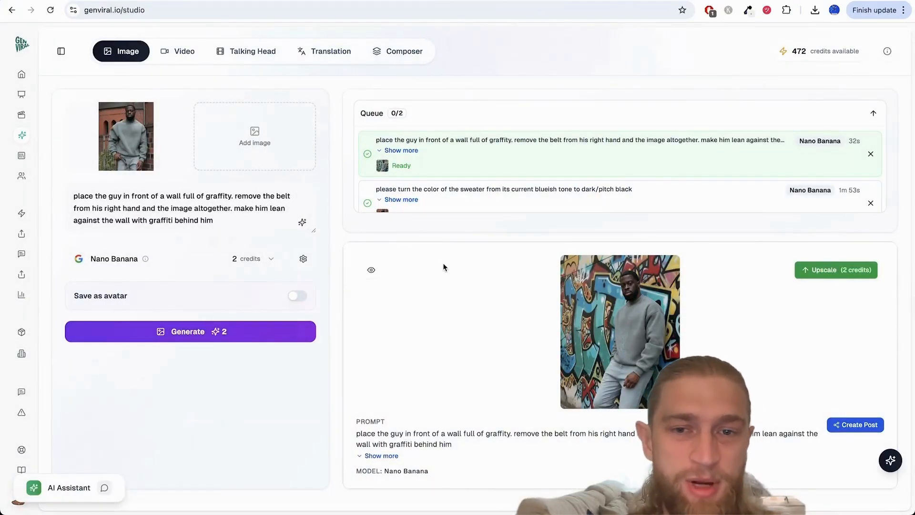
left_click(372, 269)
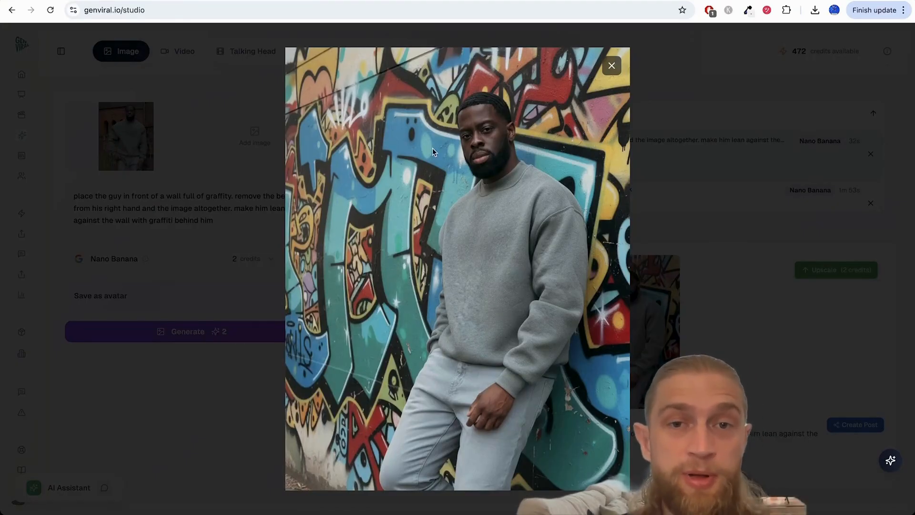
left_click(612, 65)
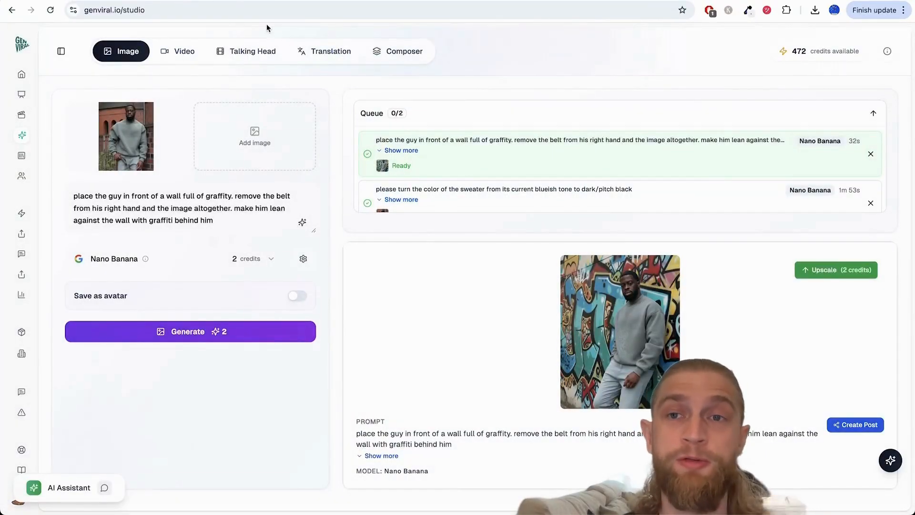
Step: Switch to the Straight Outta Cotton store, look over the suggested sweater styles, and open the Oversized T-Shirts collection
left_click(251, 1)
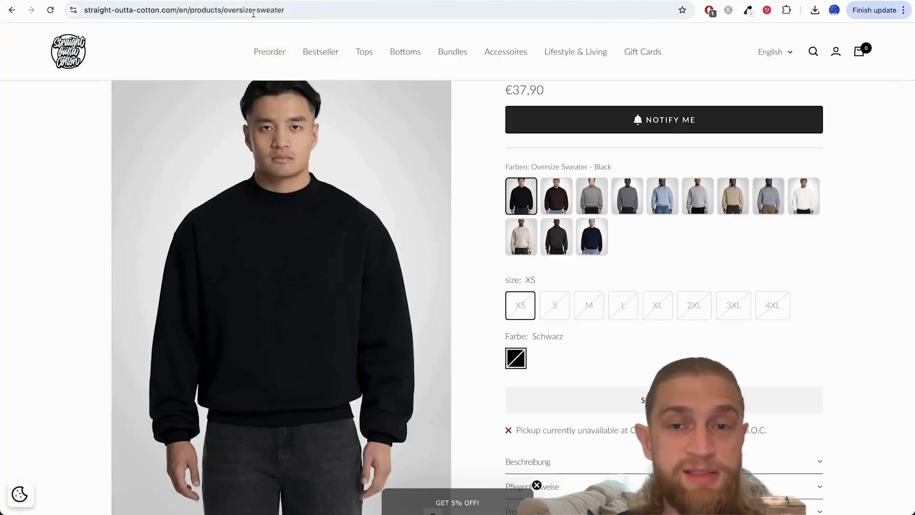
scroll(518, 312, "down", 10)
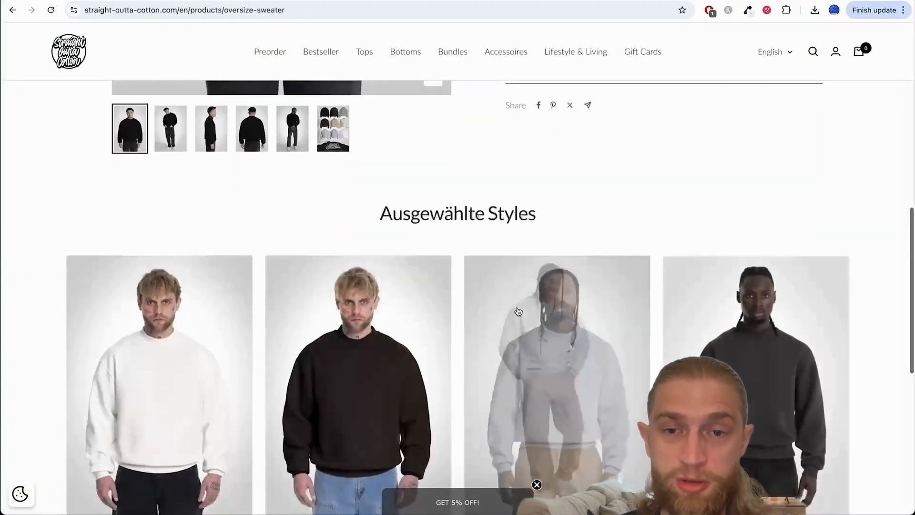
scroll(518, 312, "down", 6)
scroll(402, 347, "up", 3)
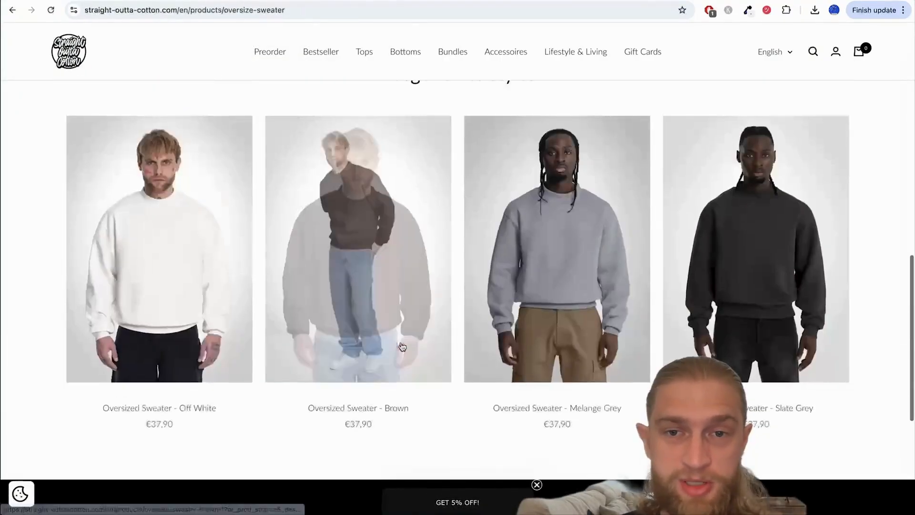
scroll(402, 346, "up", 10)
mouse_move(365, 80)
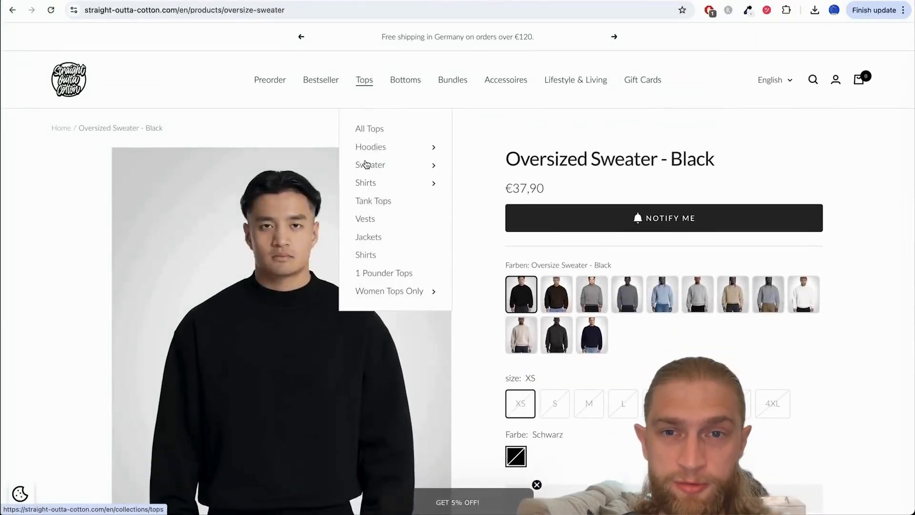
mouse_move(410, 184)
left_click(491, 200)
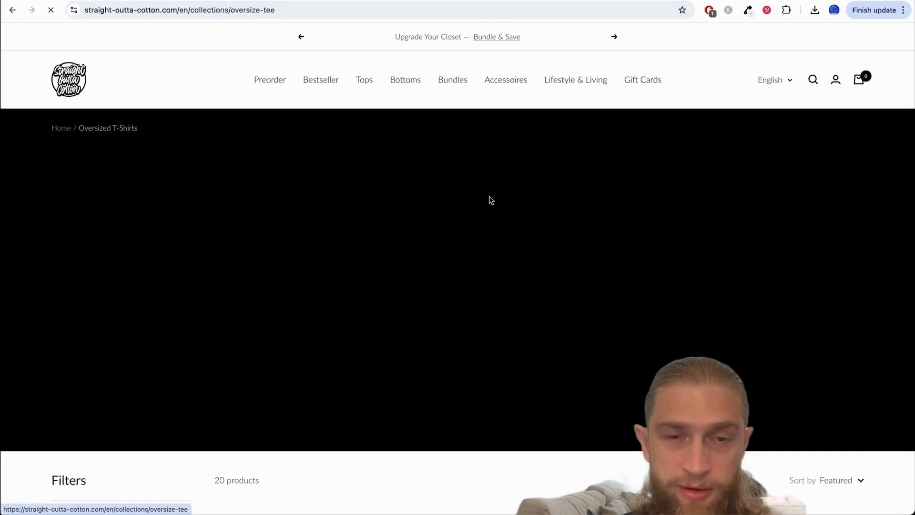
Step: Browse the oversized T-shirts and open the Heavy Oversize Tee - Black product page
scroll(314, 296, "down", 9)
scroll(316, 295, "up", 1)
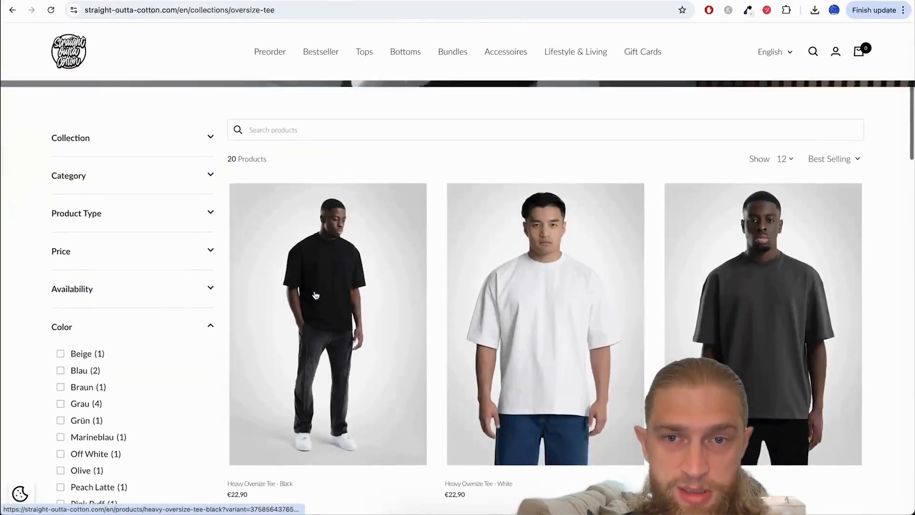
scroll(473, 322, "down", 3)
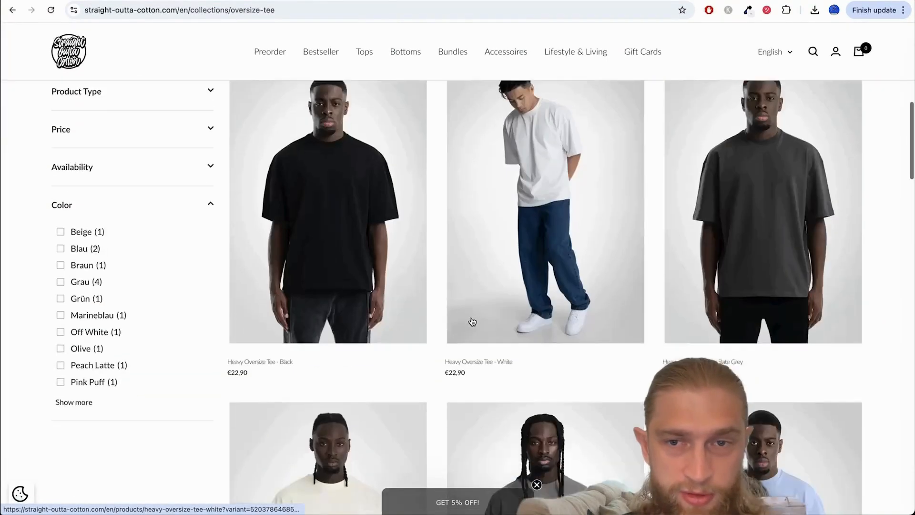
scroll(473, 322, "up", 2)
left_click(300, 256)
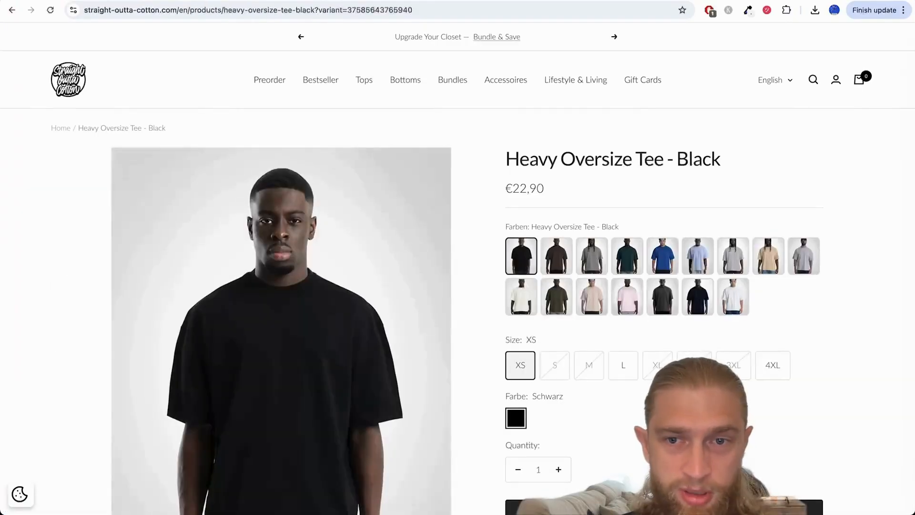
Step: Save the front product photo of the Heavy Oversize Tee - Black to the Downloads folder
scroll(297, 297, "down", 3)
right_click(298, 297)
left_click(590, 340)
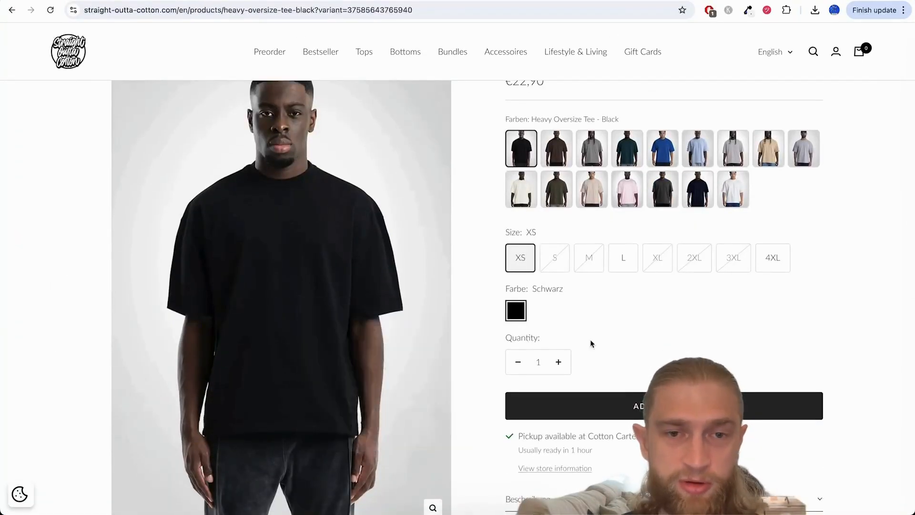
left_click(642, 349)
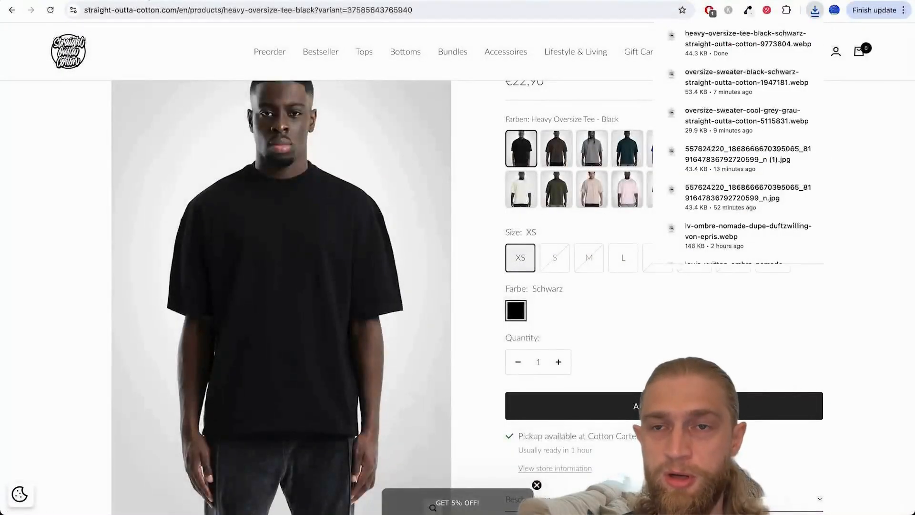
Step: Switch to Genviral, upload heavy-oversize-tee-black-schwarz-straight-outta-cotton-9773804.webp and select it as the second reference image
left_click(150, 1)
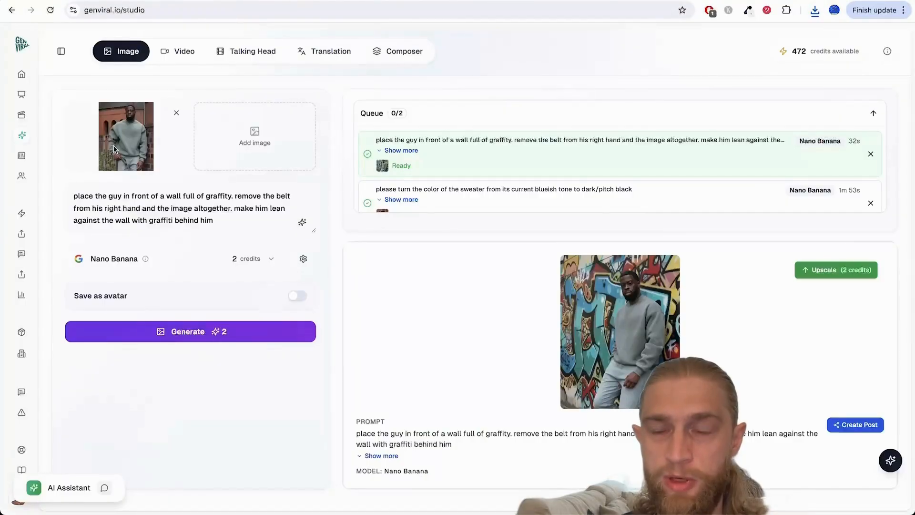
left_click(227, 165)
left_click(452, 243)
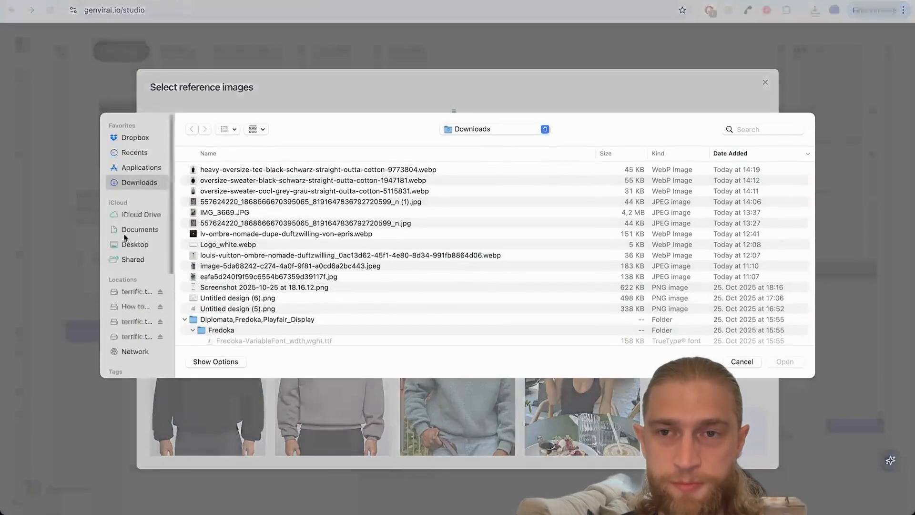
double_click(221, 171)
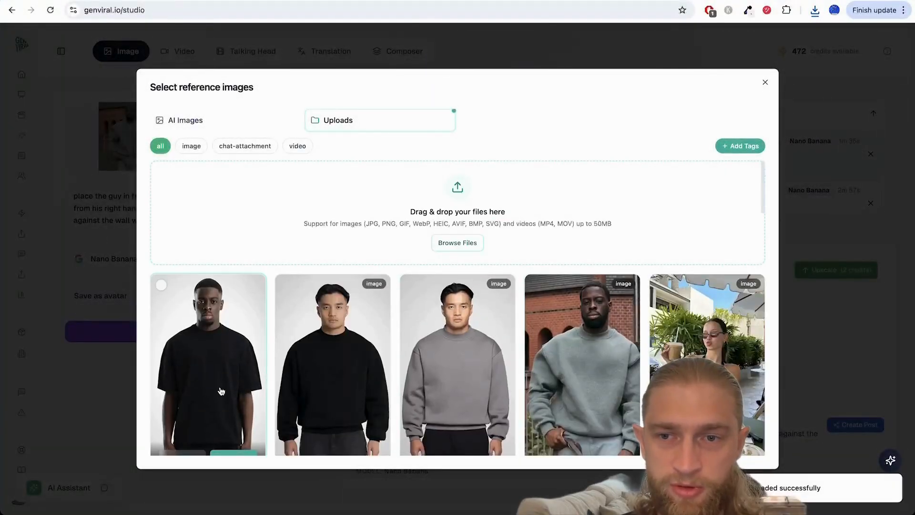
scroll(224, 405, "down", 2)
left_click(237, 402)
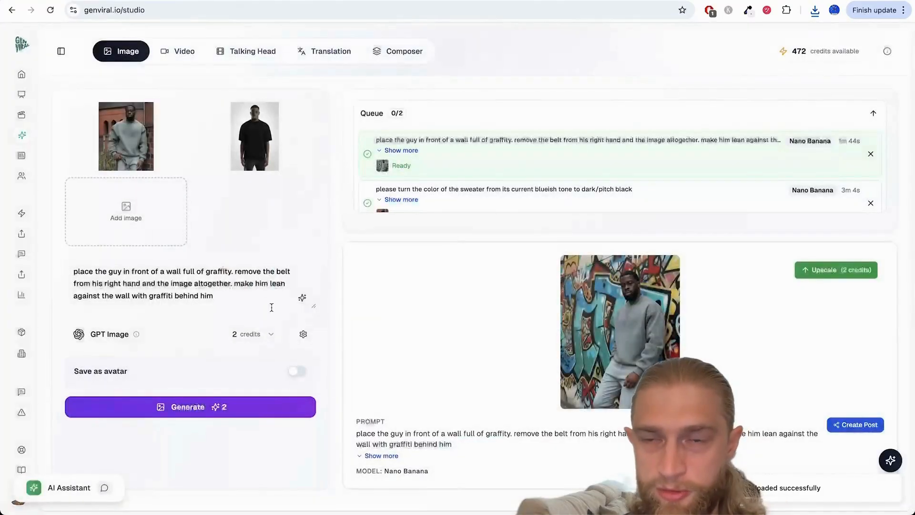
Step: Set the image generation model to Nano Banana
left_click(167, 337)
scroll(177, 396, "down", 5)
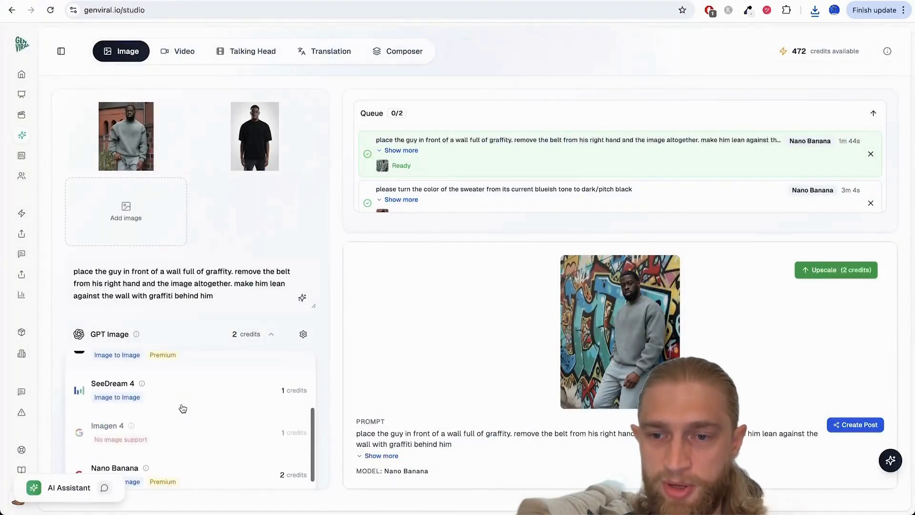
scroll(183, 408, "down", 3)
left_click(179, 390)
Step: Replace the prompt with "make the guy with the blue sweater wear the black oversized tshirt from the other image."
triple_click(240, 294)
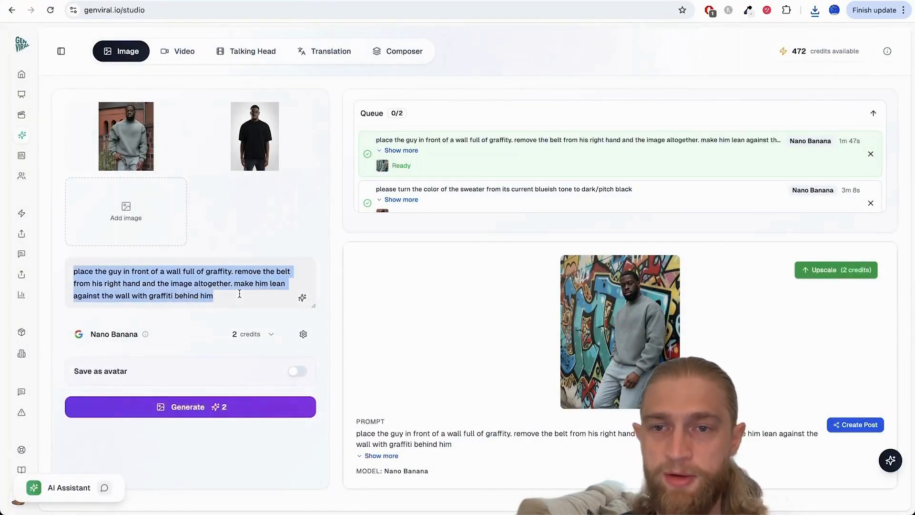
type("make th")
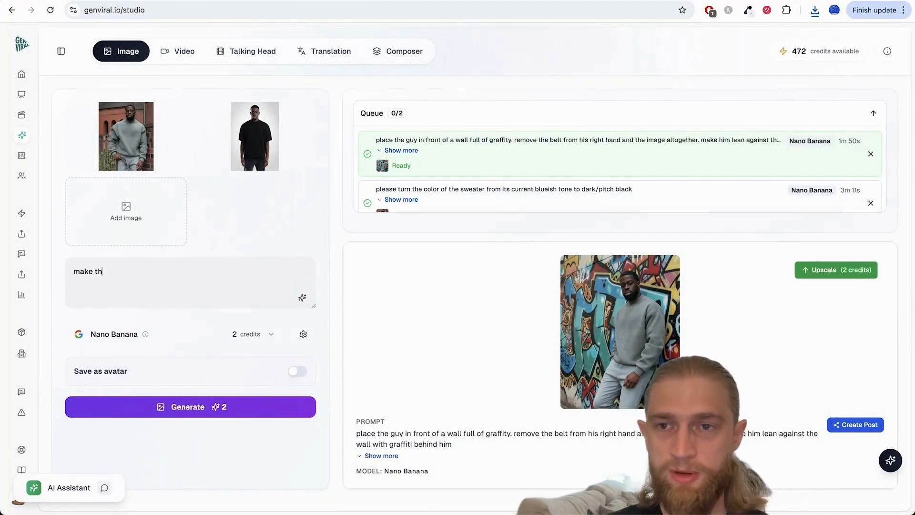
type("e guy with the ")
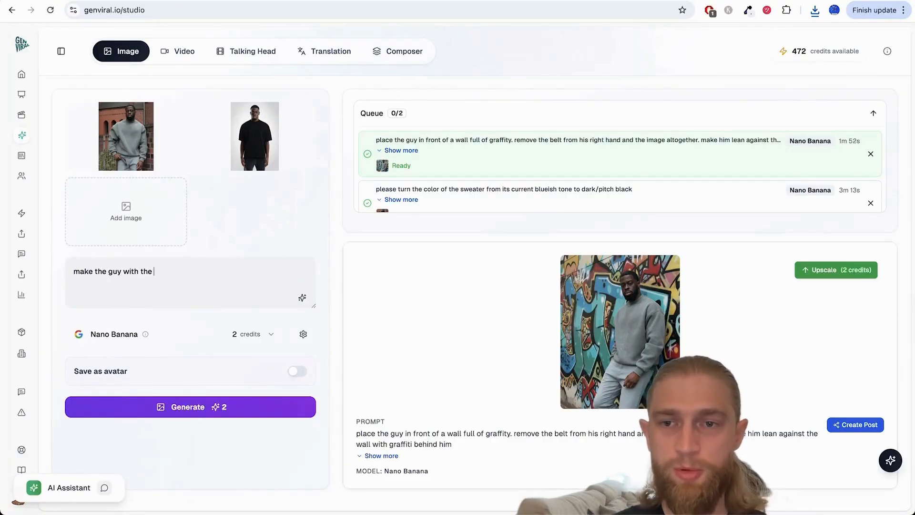
type("blue sweater ")
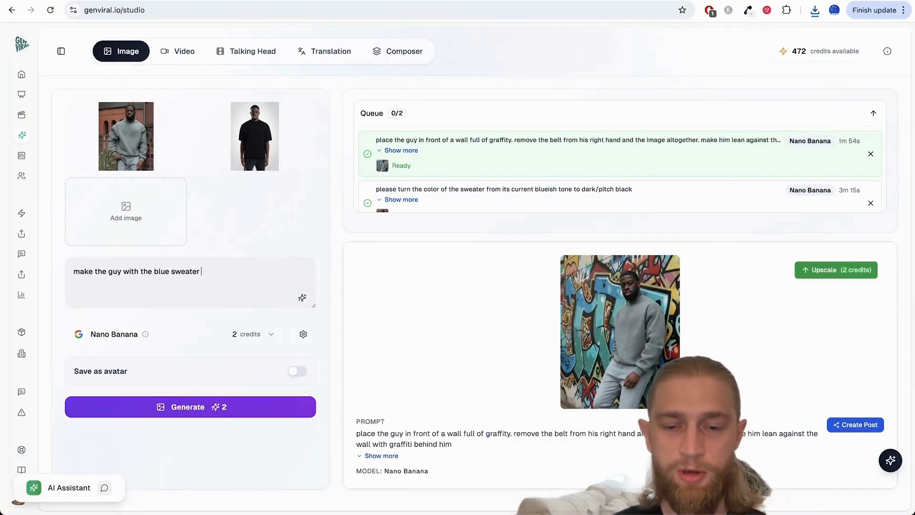
type("wea")
type("r the black ")
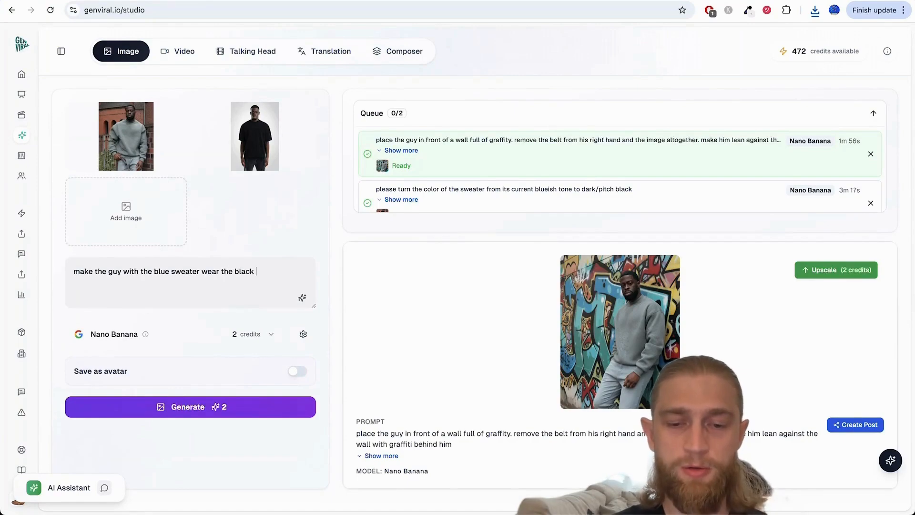
type("oversized tsh")
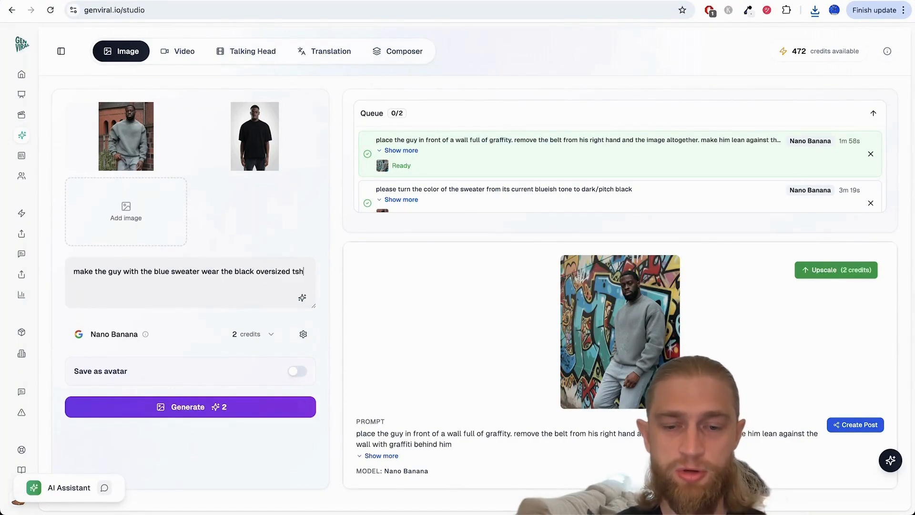
type("irt from the other i")
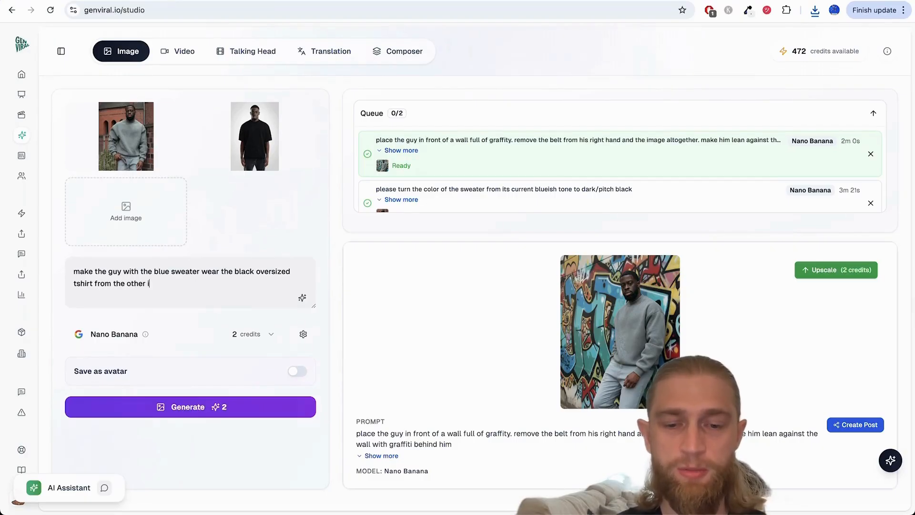
type("mage. rem")
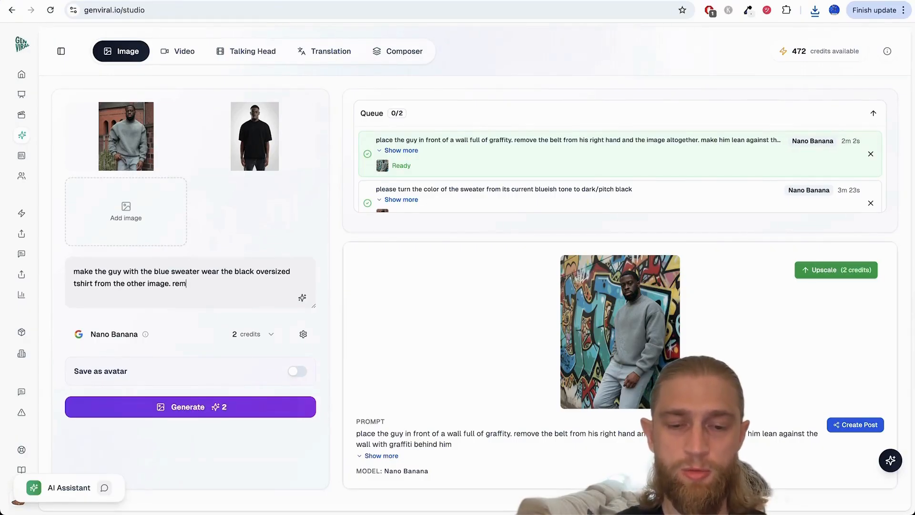
type("ove thr be")
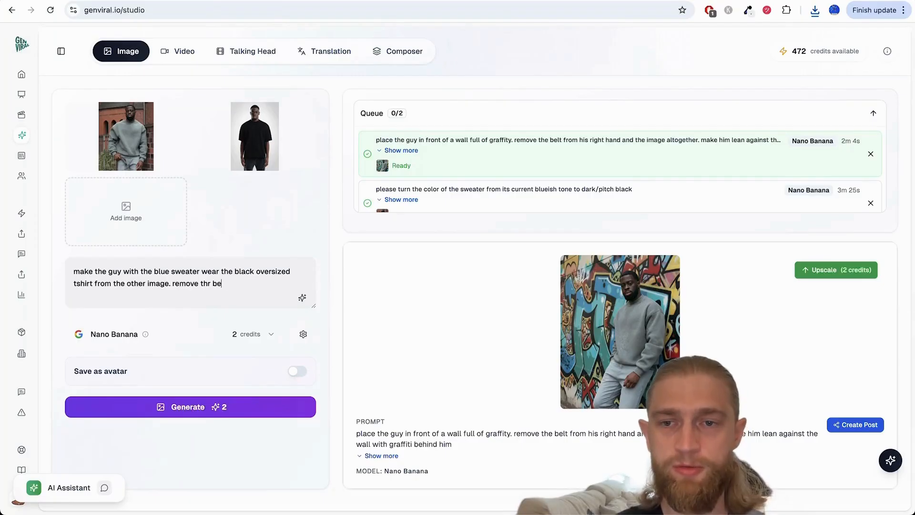
key("BackSpace")
key("BackSpace")
key("BackSpace")
key("BackSpace")
type("e belt from his right ")
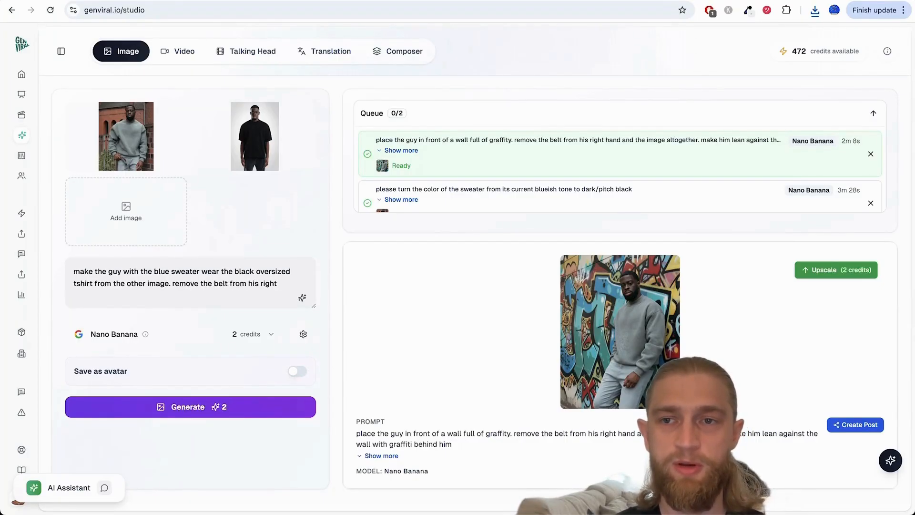
type("hand")
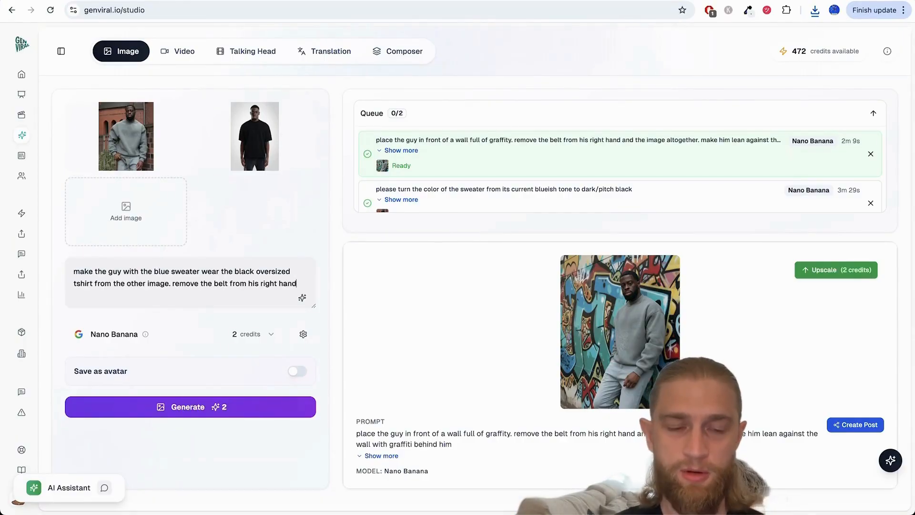
type(". make himn")
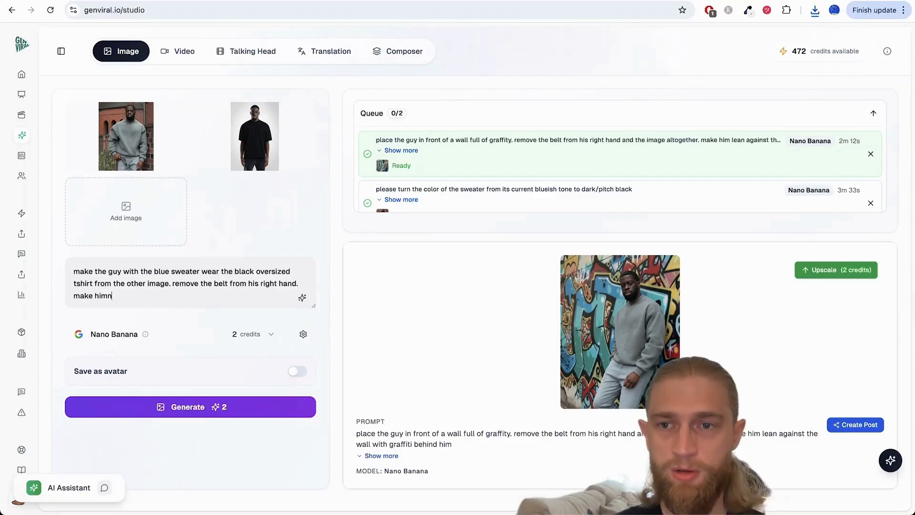
type("m ")
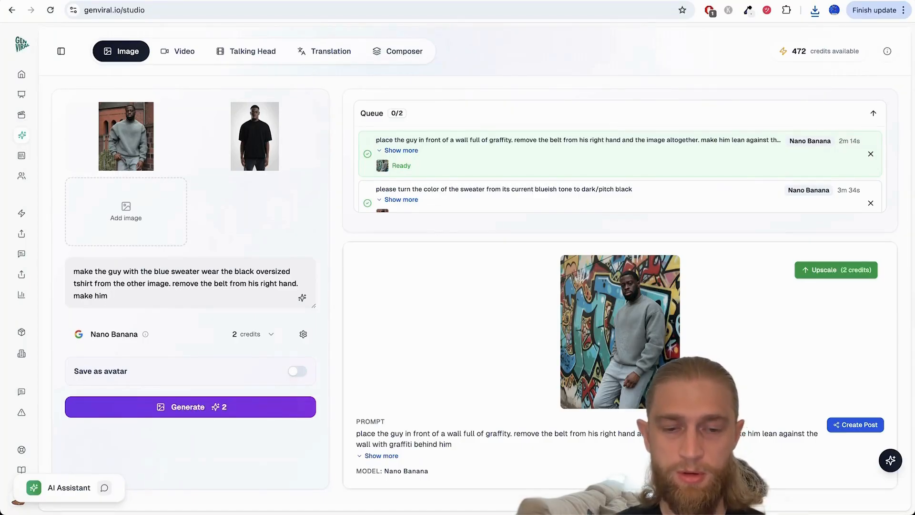
type("lean against ")
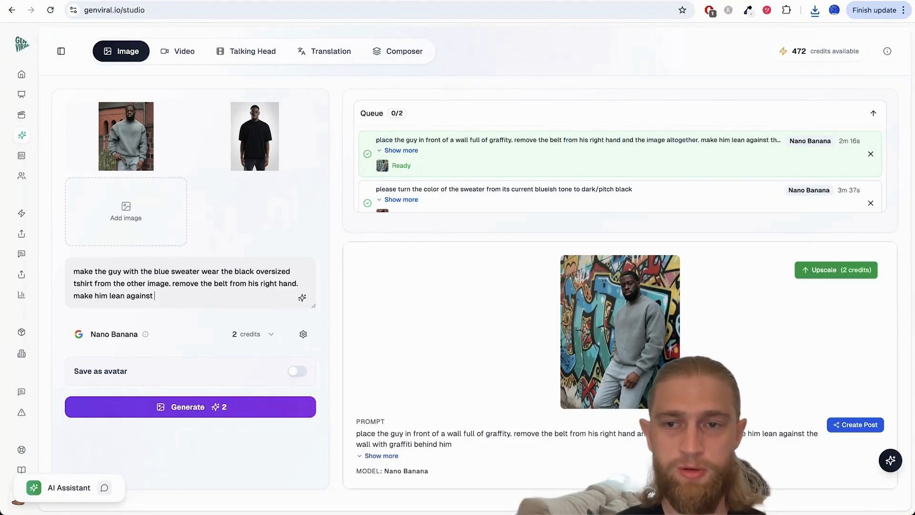
type("the wall as he ")
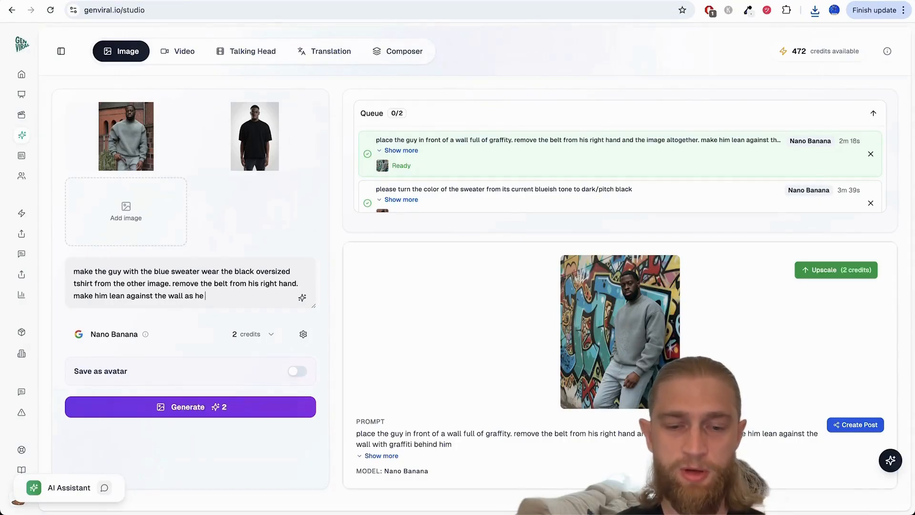
type("currently does.")
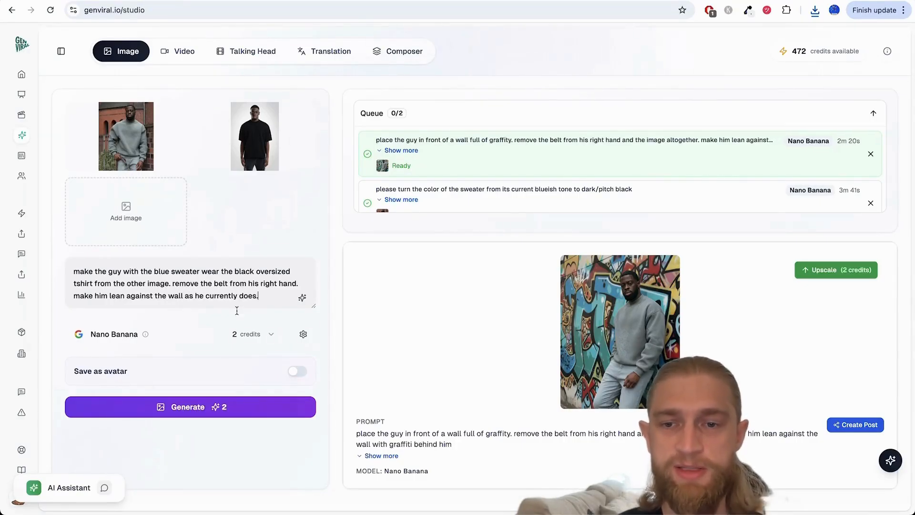
Step: Generate the T-shirt swap image and open its result from the queue
left_click(220, 407)
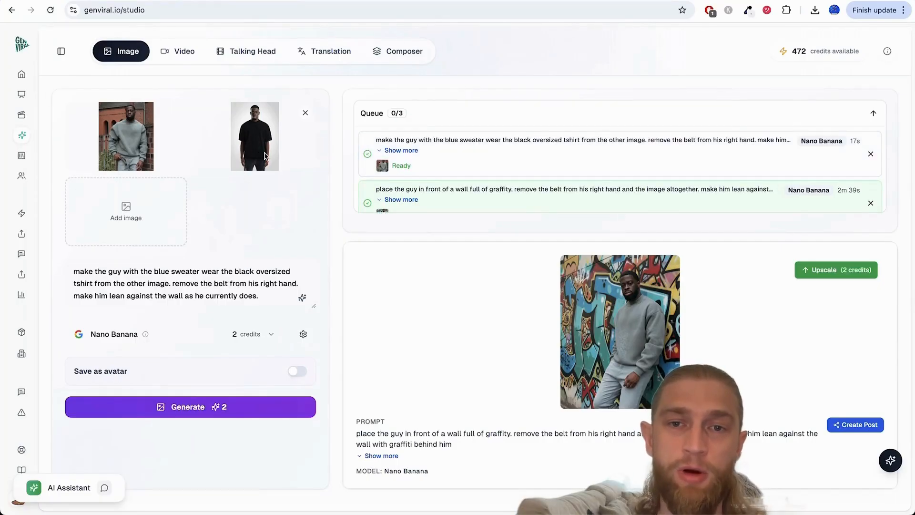
left_click(437, 164)
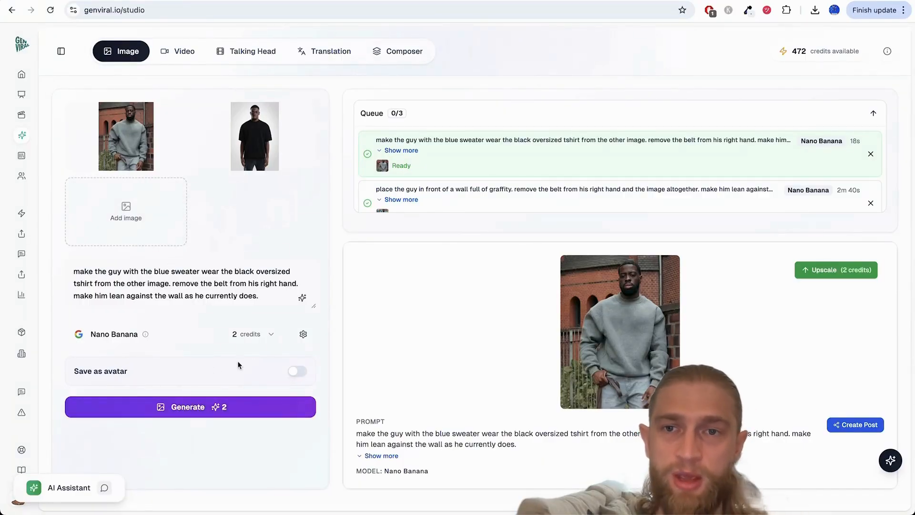
Step: Switch to the Google Images results for "oversized basic t shirt" and save the Luxury's Point black T-shirt picture to Downloads as blackoversized-s
scroll(361, 147, "up", 2)
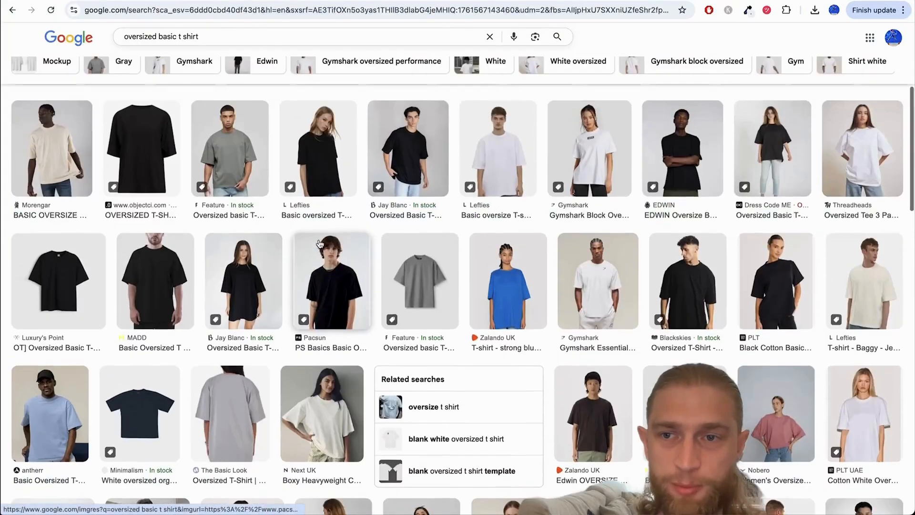
left_click(53, 290)
right_click(758, 305)
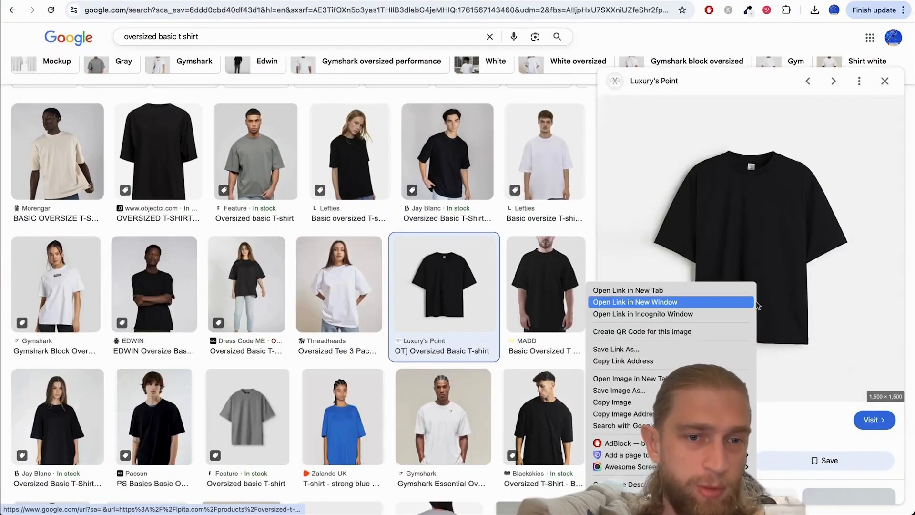
left_click(648, 392)
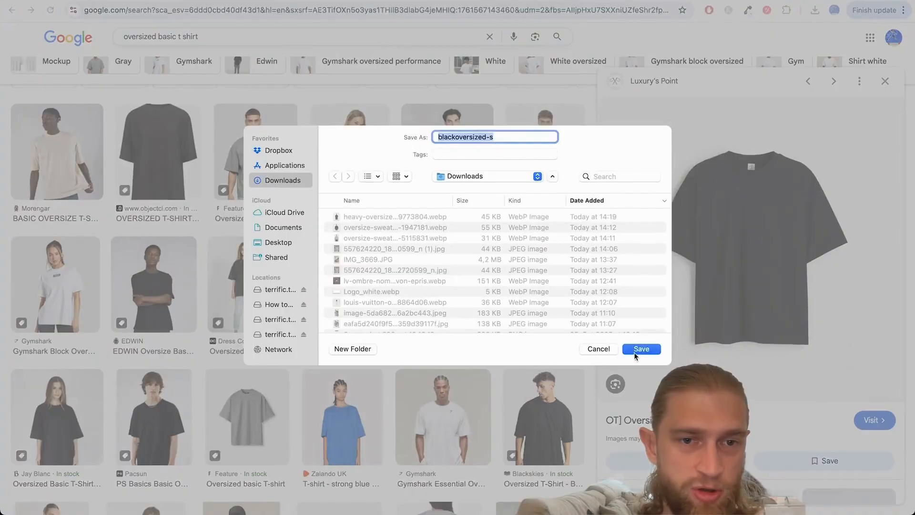
key("Return")
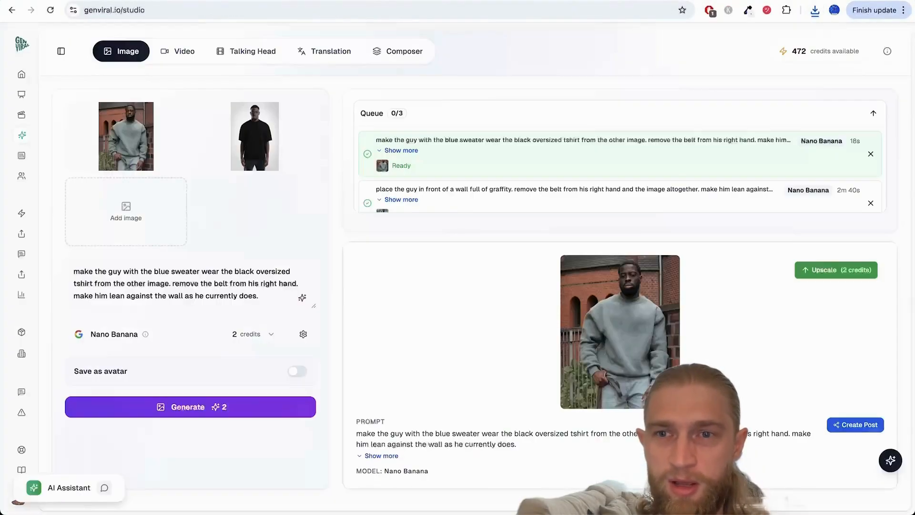
Step: Back in Genviral, remove the black tee model photo and upload and select the plain black T-shirt picture as the second reference image
left_click(307, 119)
left_click(303, 135)
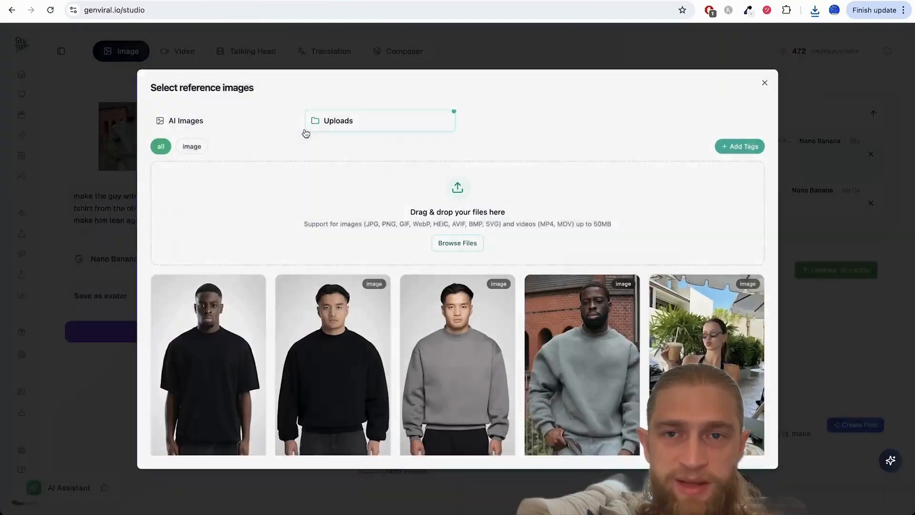
left_click(458, 243)
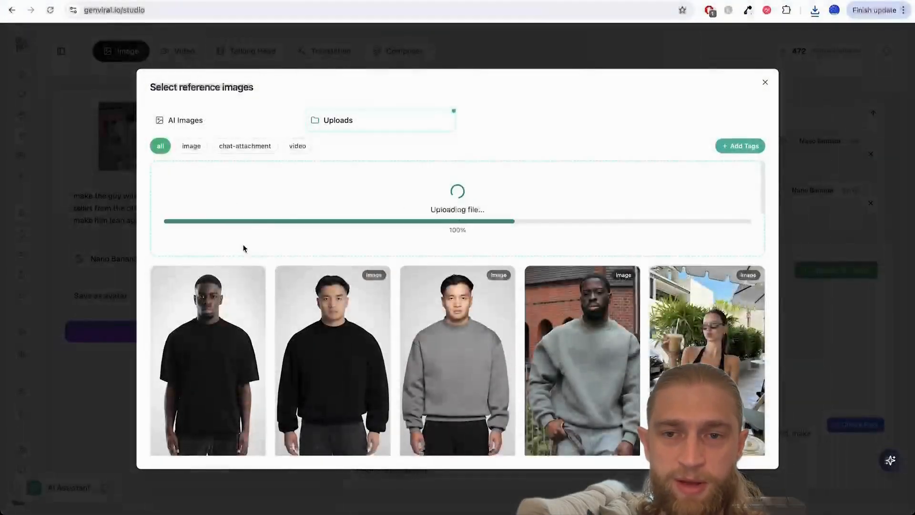
scroll(223, 356, "down", 2)
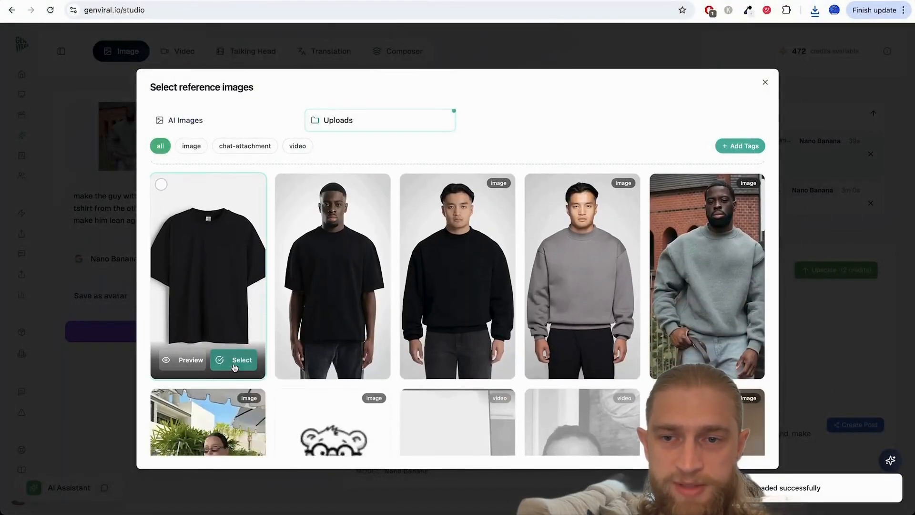
left_click(223, 359)
Step: Set the model to Nano Banana again and generate the image with the same prompt
left_click(174, 340)
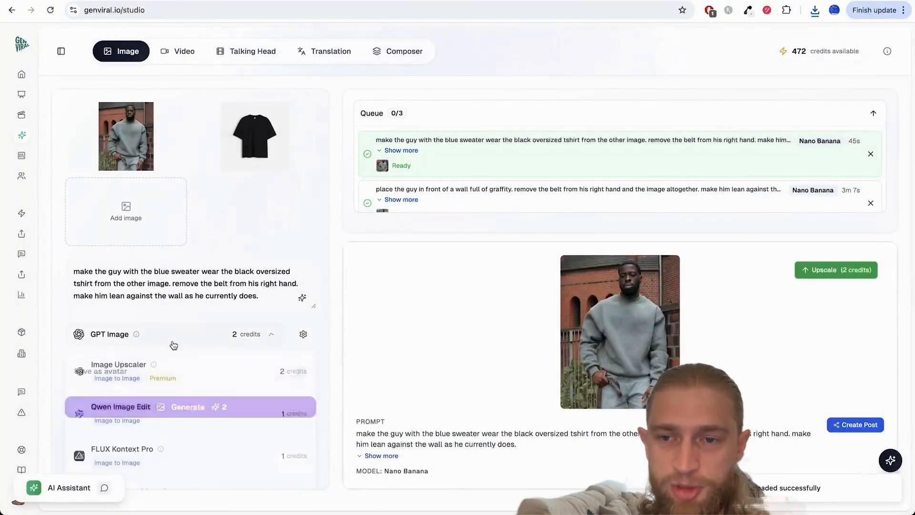
scroll(184, 384, "down", 5)
left_click(175, 418)
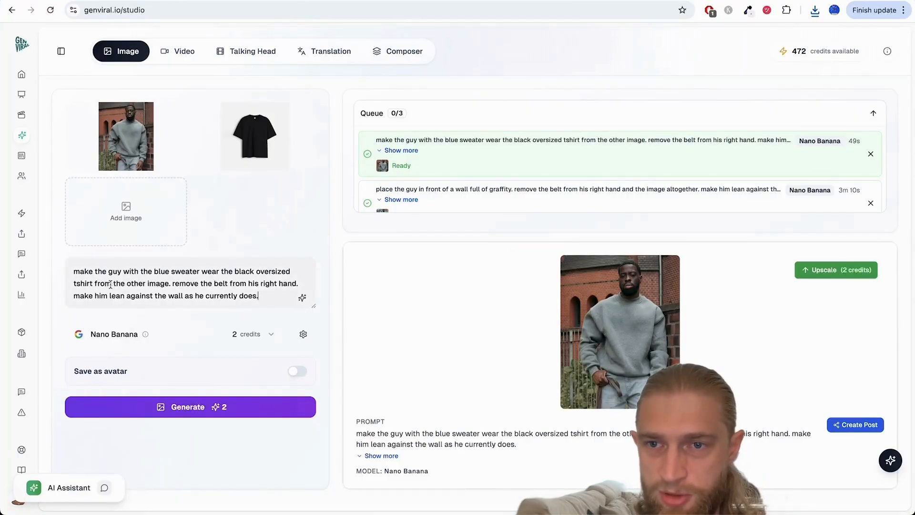
left_click(193, 400)
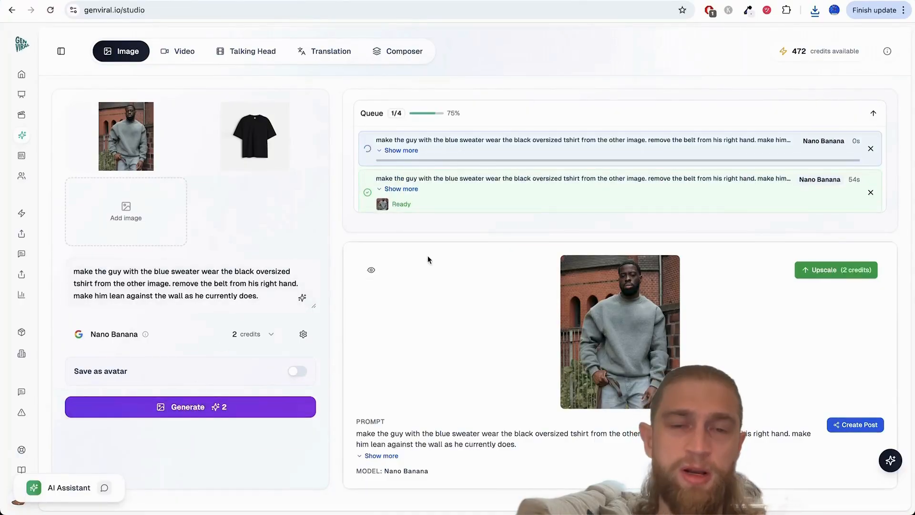
Step: Generate another version with Nano Banana, and one more with the same prompt and the model set to SeeDream 4
left_click(193, 407)
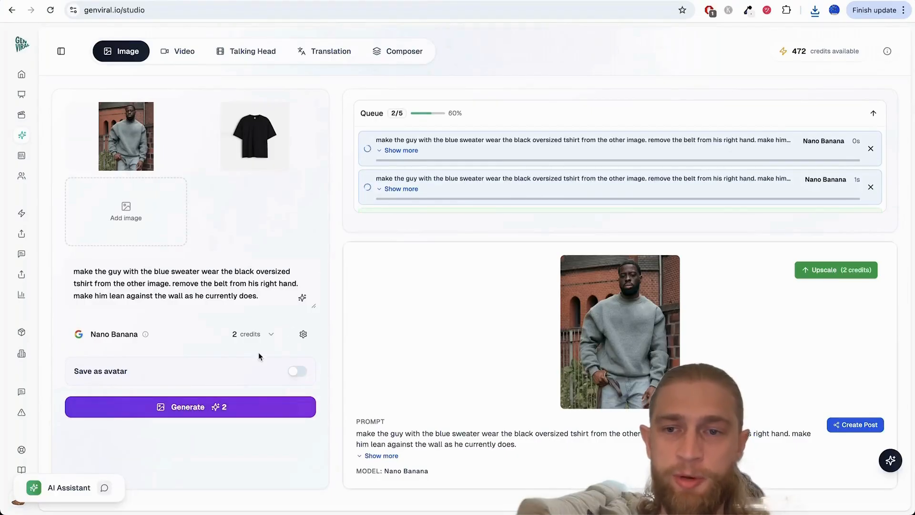
left_click(217, 337)
scroll(186, 384, "down", 3)
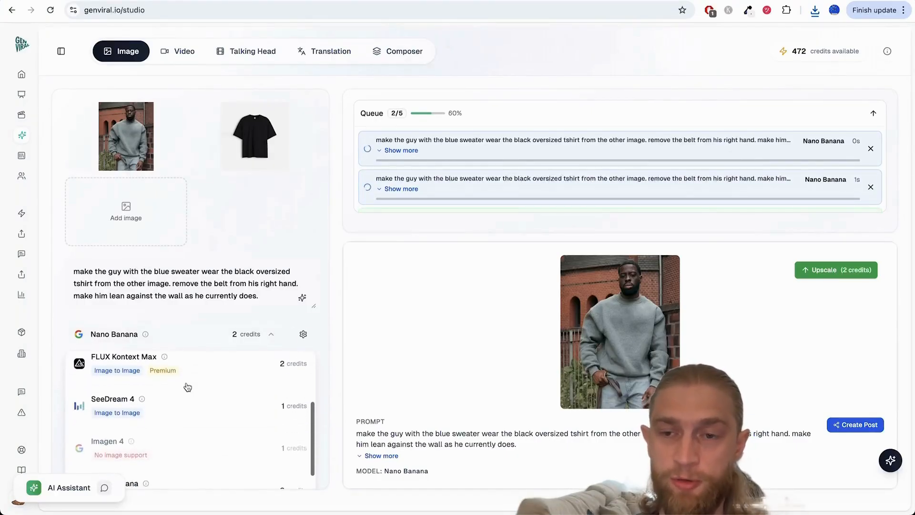
scroll(186, 387, "down", 1)
left_click(153, 385)
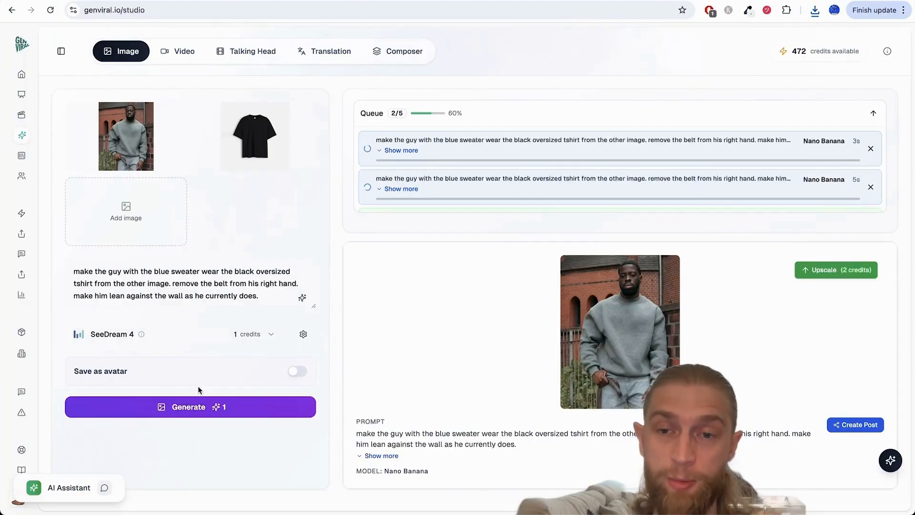
left_click(204, 411)
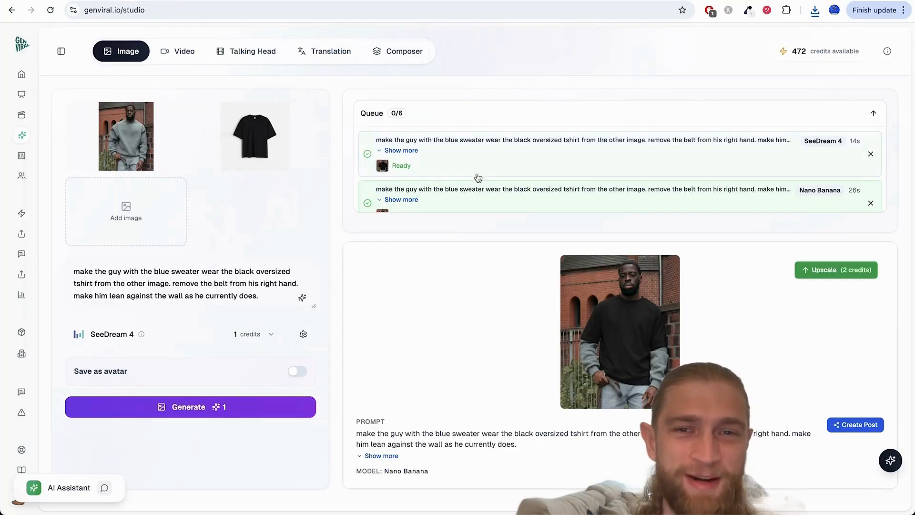
Step: Open the SeeDream 4 result from the queue and examine the T-shirt, arms and hands in the enlarged preview
left_click(476, 167)
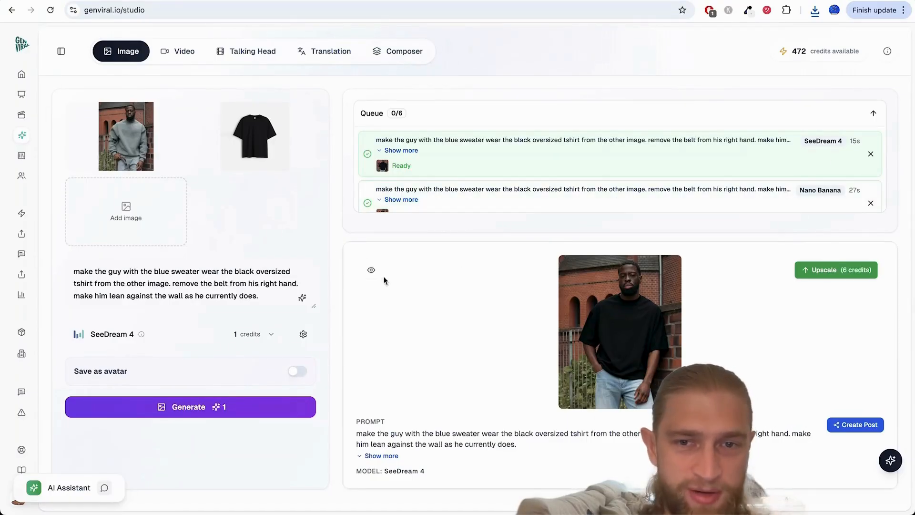
left_click(370, 270)
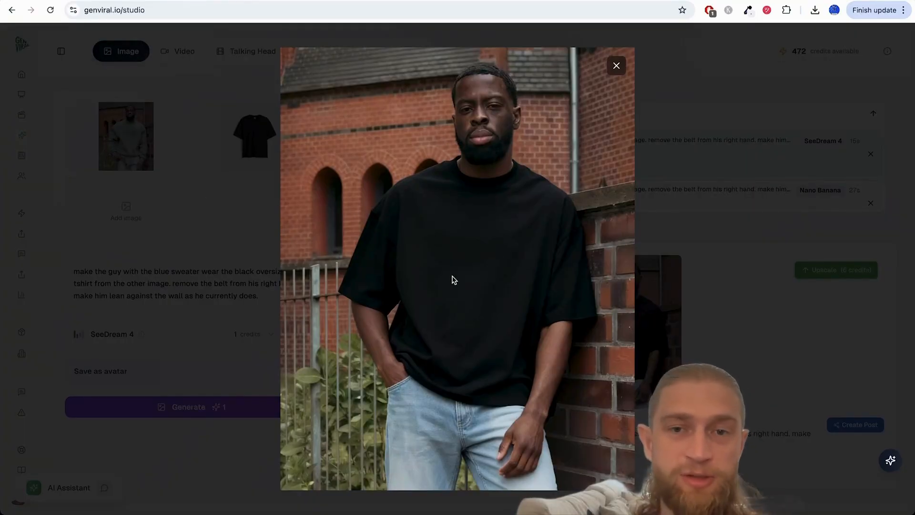
left_click(235, 175)
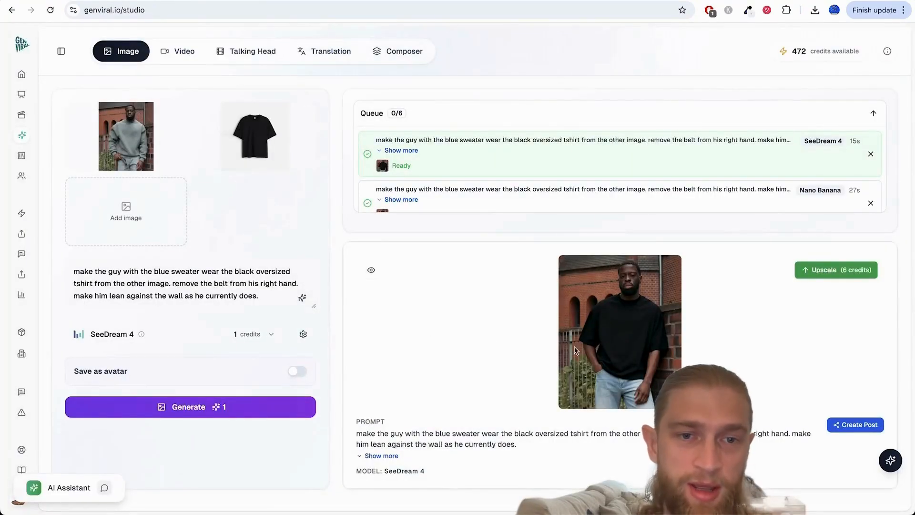
left_click(369, 272)
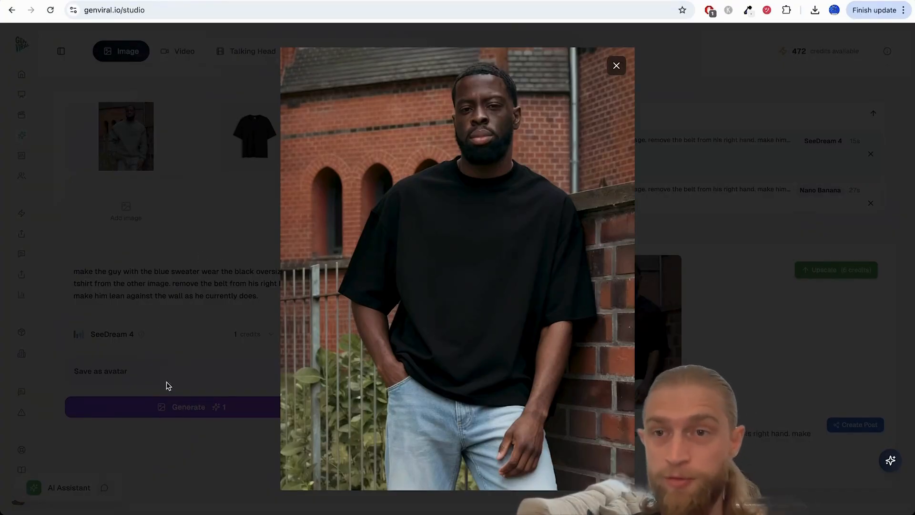
left_click(221, 281)
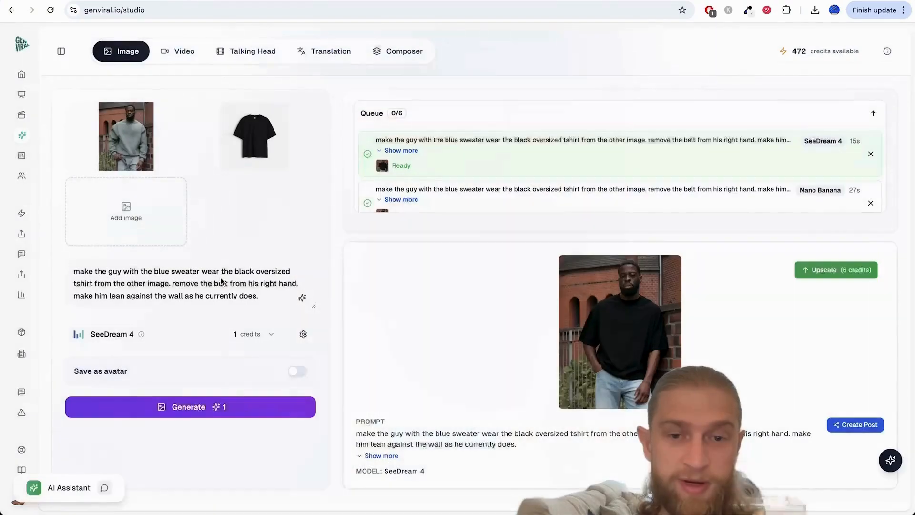
left_click(591, 309)
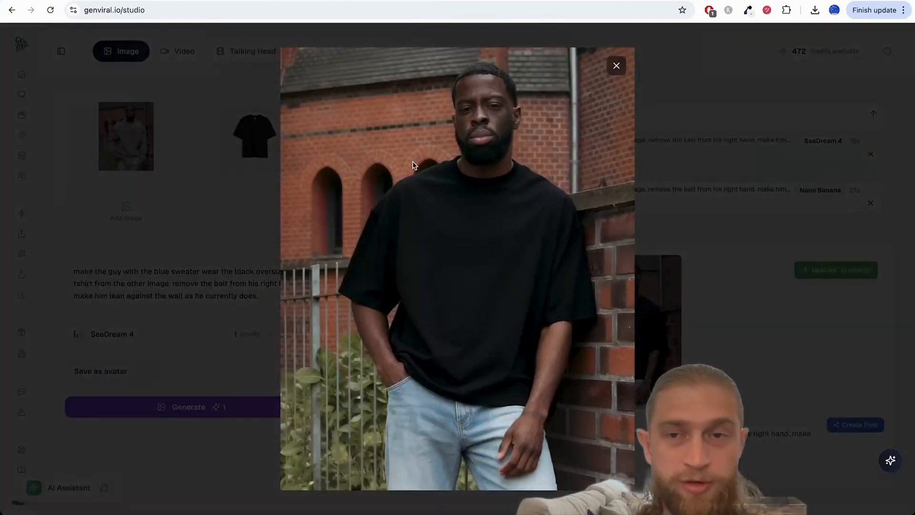
left_click(236, 159)
Step: Reload the studio page and select the AI-generated photo of the man in a black T-shirt over blue-grey sleeves as the input image
key("super+l")
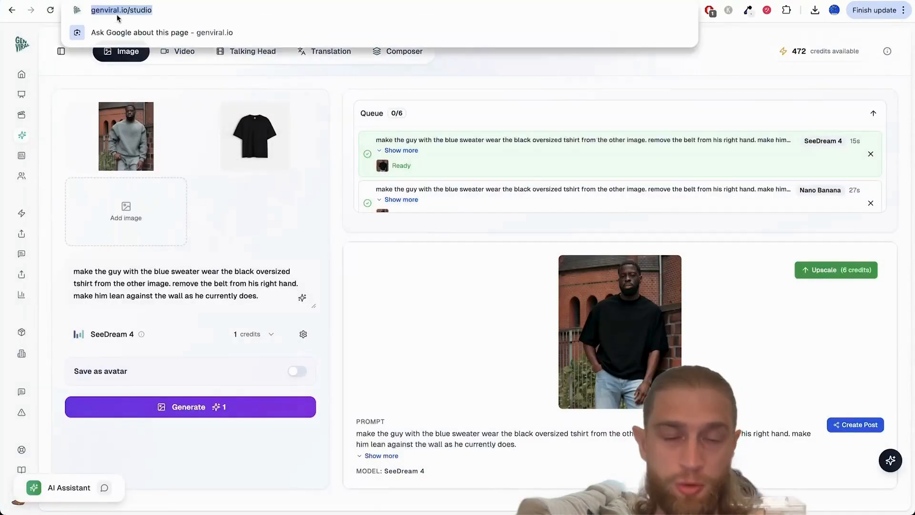
key("Return")
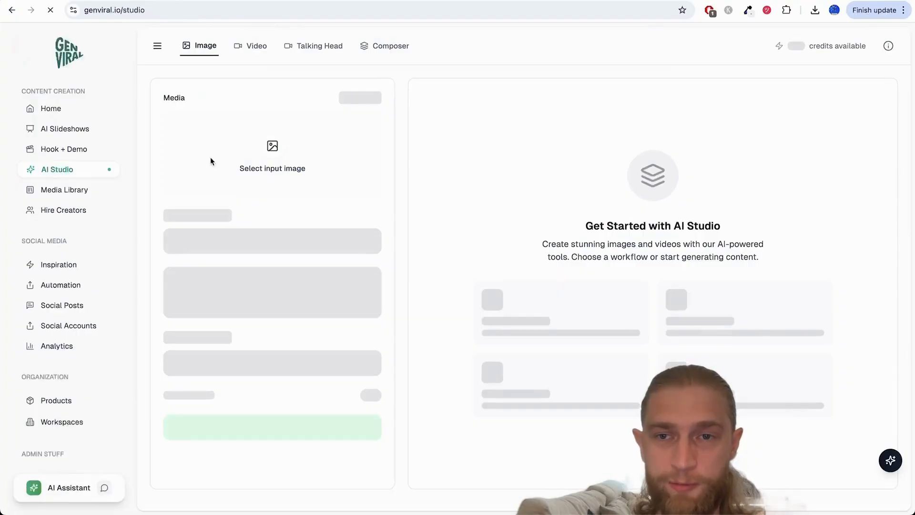
left_click(225, 148)
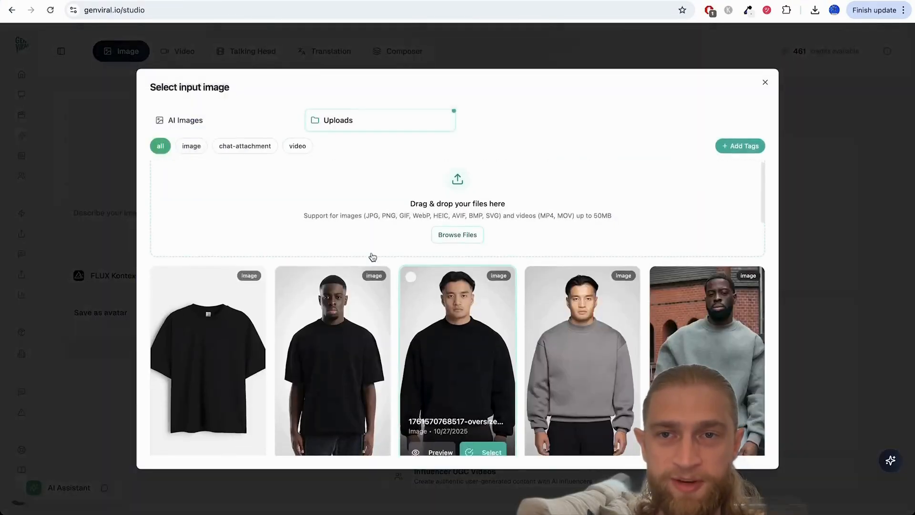
left_click(206, 123)
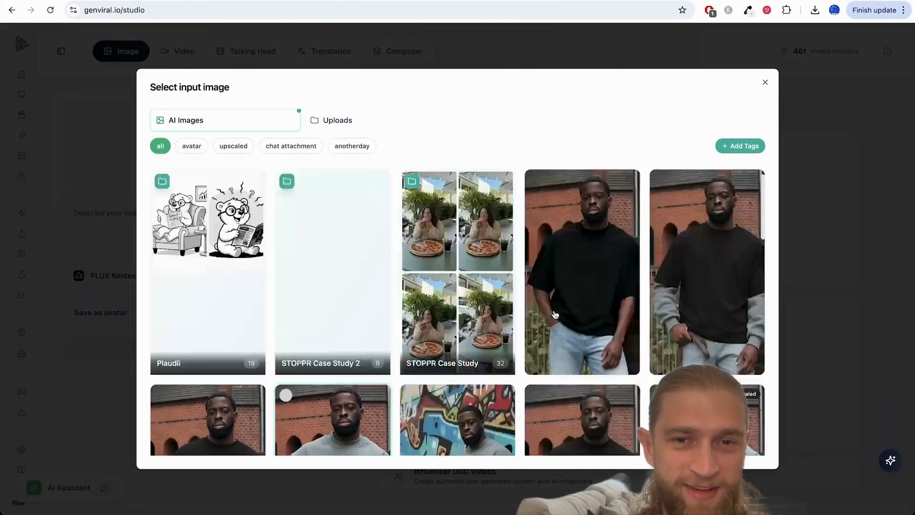
scroll(353, 364, "down", 2)
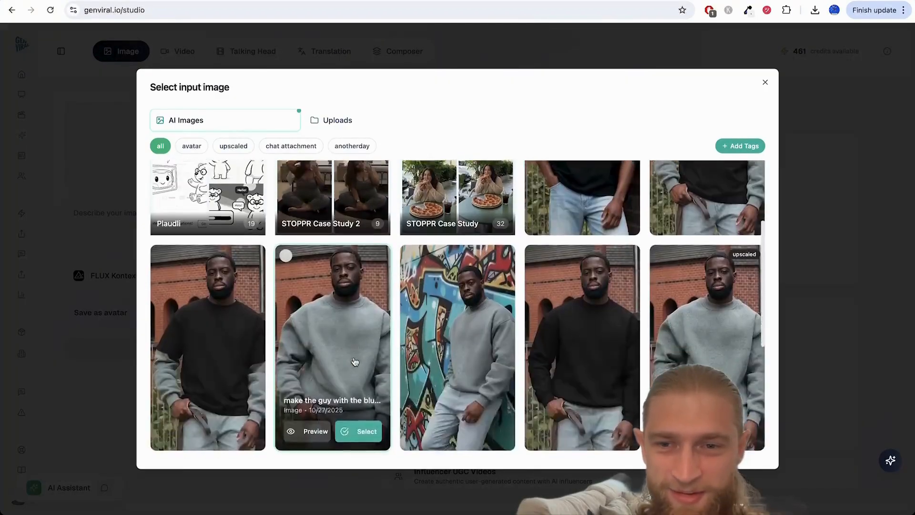
left_click(242, 418)
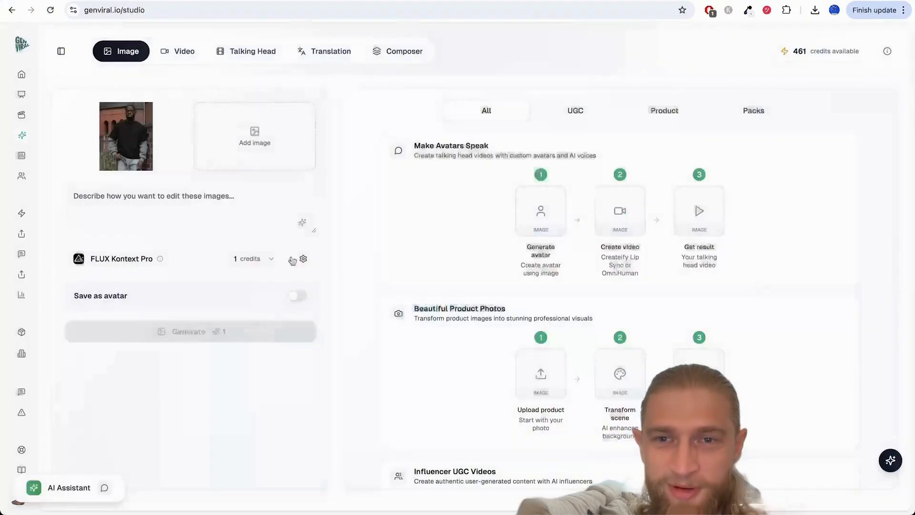
Step: Set the image model to Nano Banana
left_click(164, 263)
scroll(204, 374, "down", 3)
left_click(171, 403)
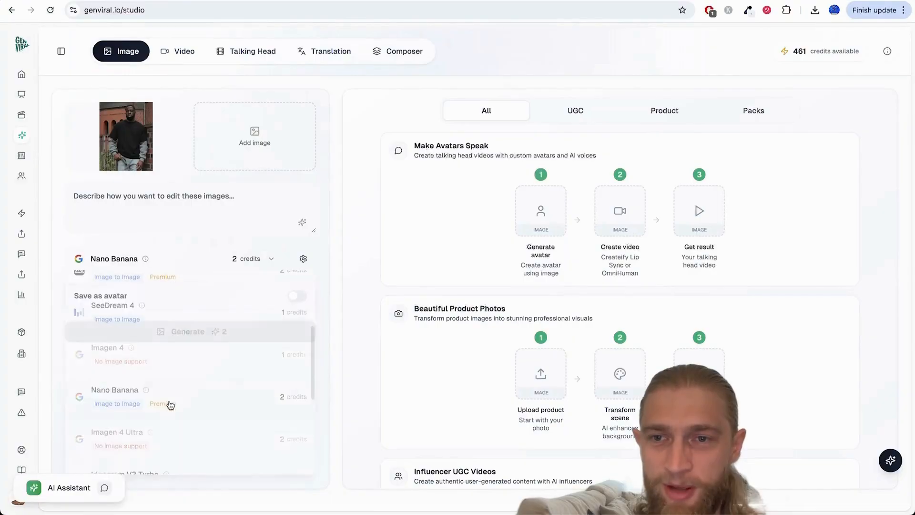
Step: Begin the edit prompt with "please remove the blue sweater from the guy's arms. just show his skin"
left_click(149, 197)
type("please r")
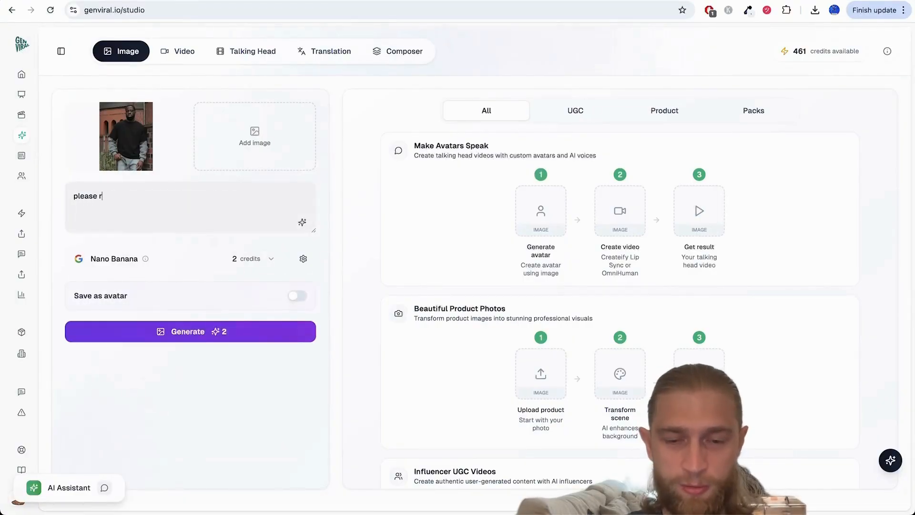
type("emove the blue s")
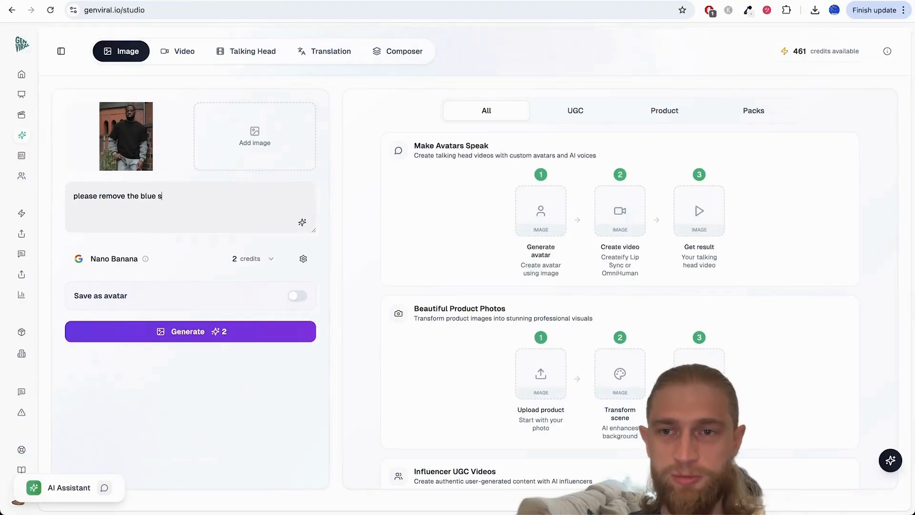
type("weater ")
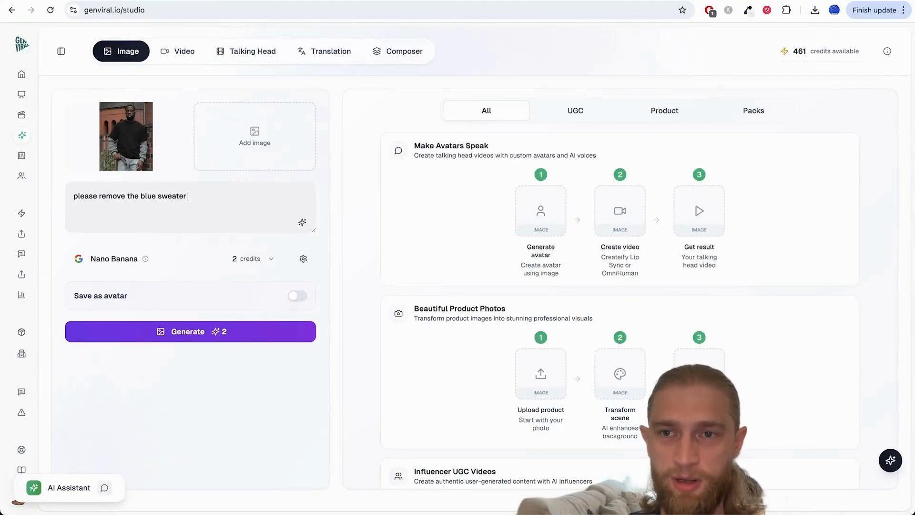
type("from the guy's arms")
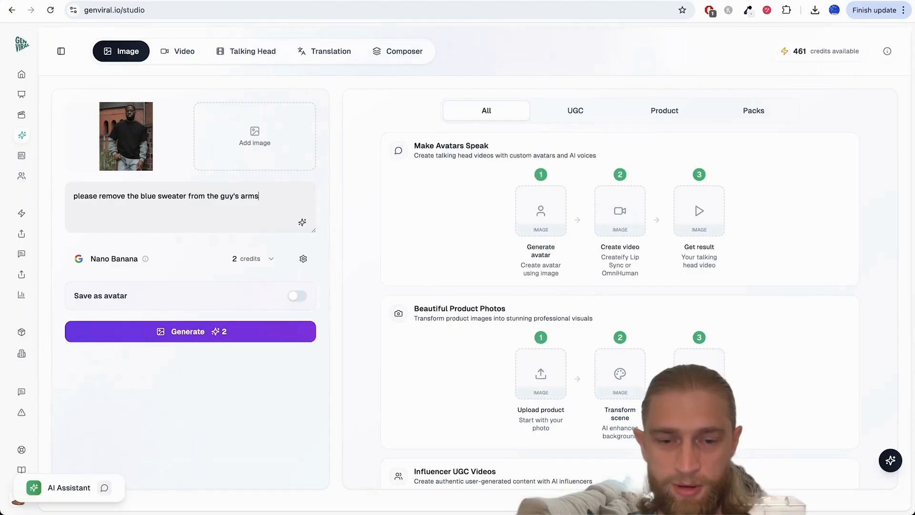
type(". just")
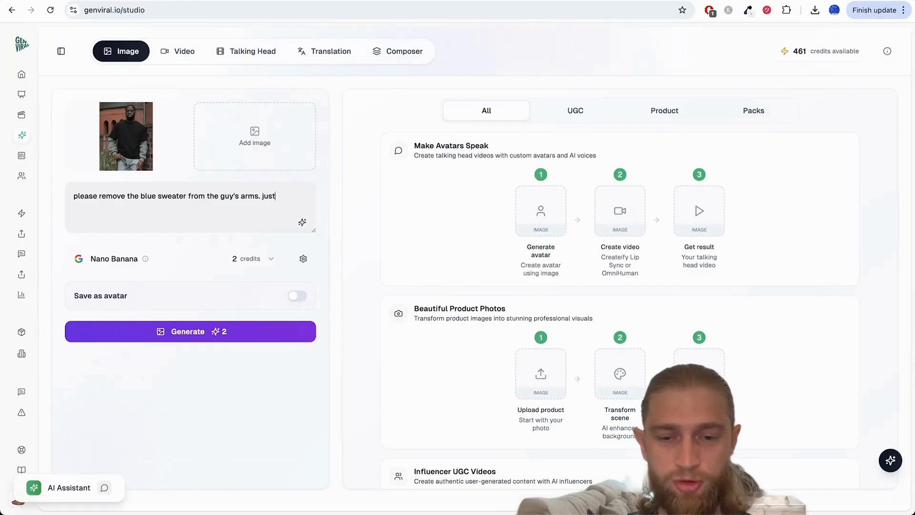
type(" shopw h")
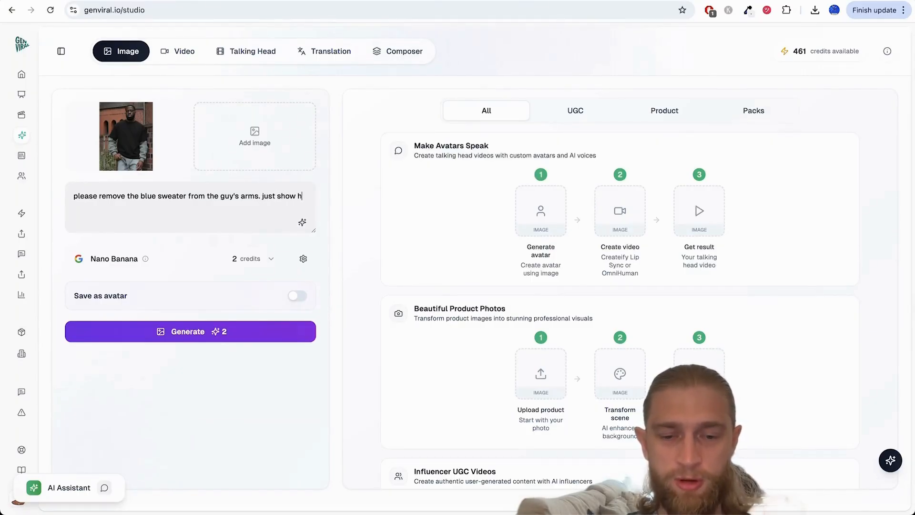
type("is skin")
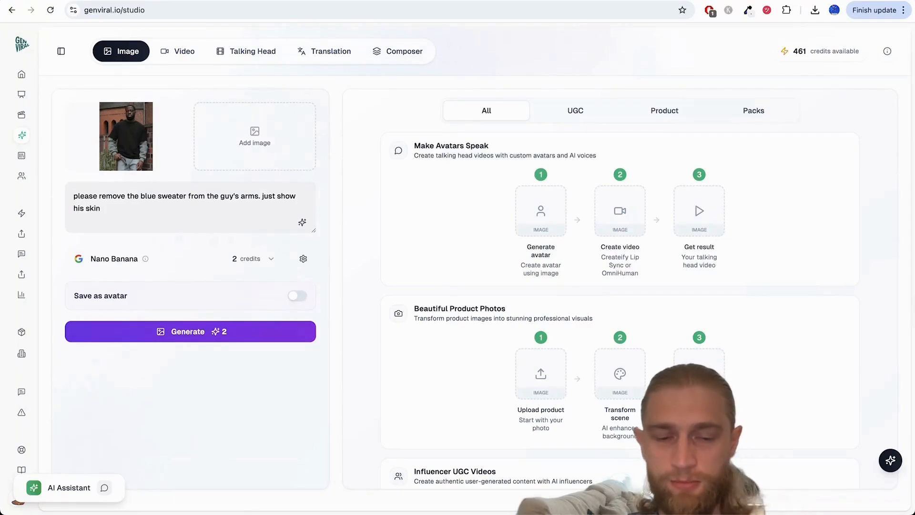
type(". also remove the bla")
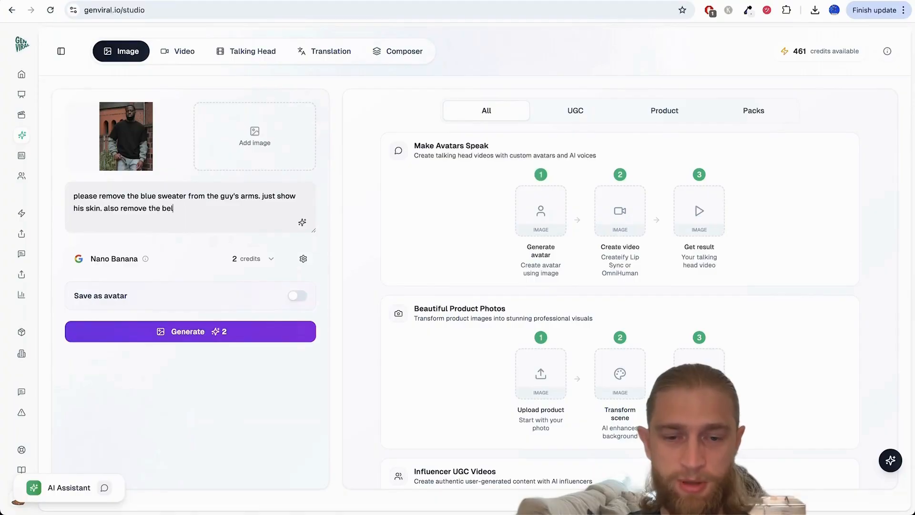
type("t from his right h")
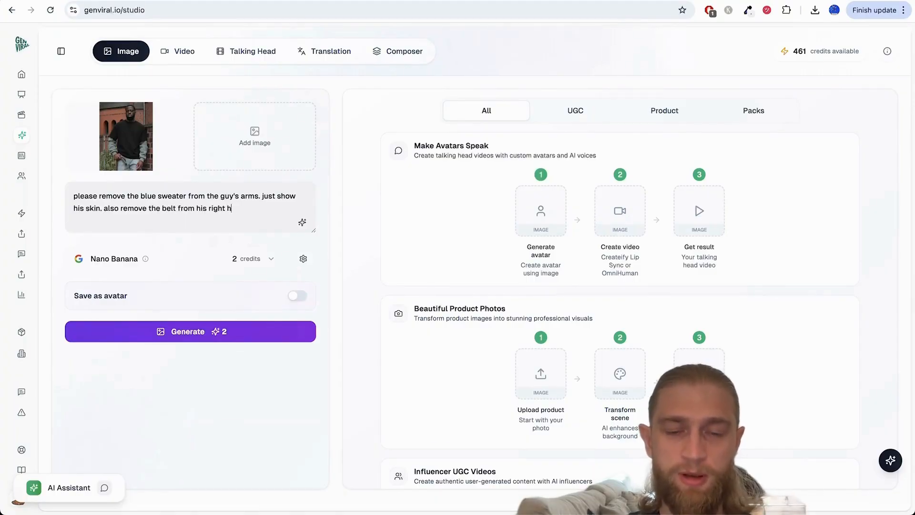
type("and and make hi")
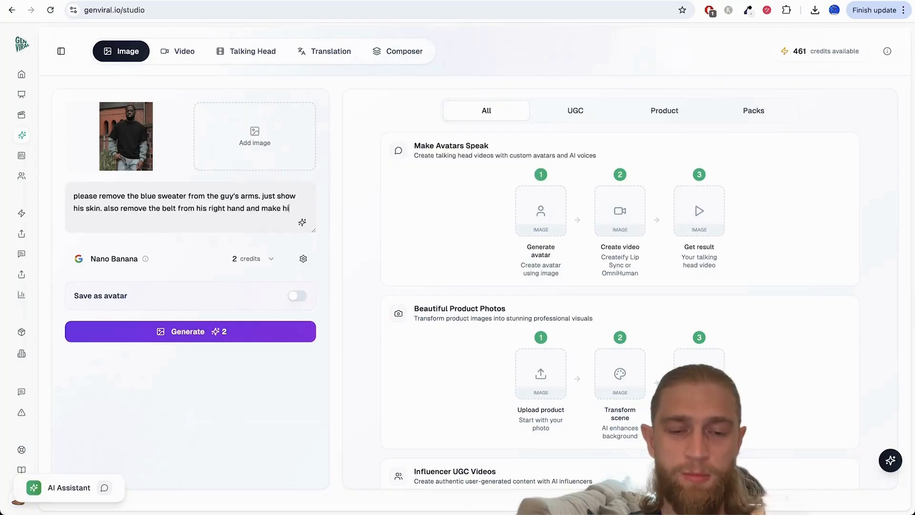
type("m put his right hand into")
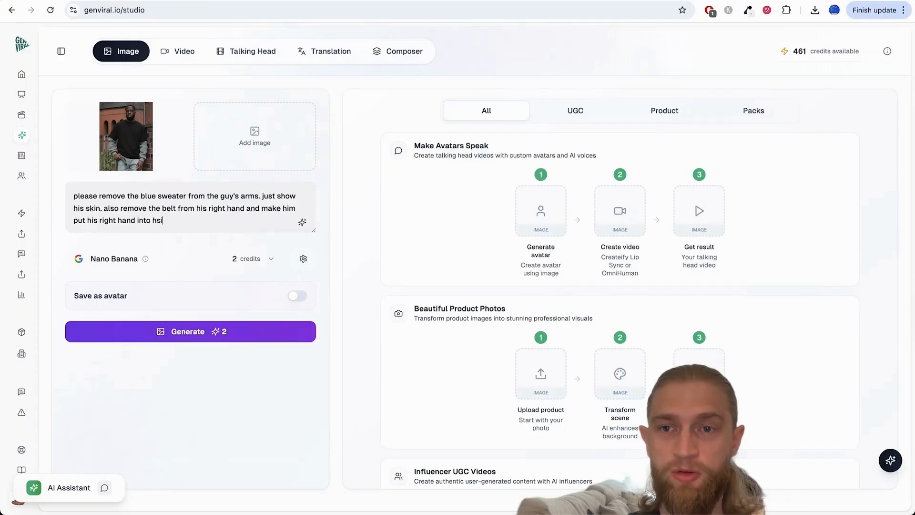
type(" hs")
Step: Extend the prompt with ". also remove the belt from his right hand and make him put his right hand into his right jeans pocket"
key("BackSpace")
type("is right")
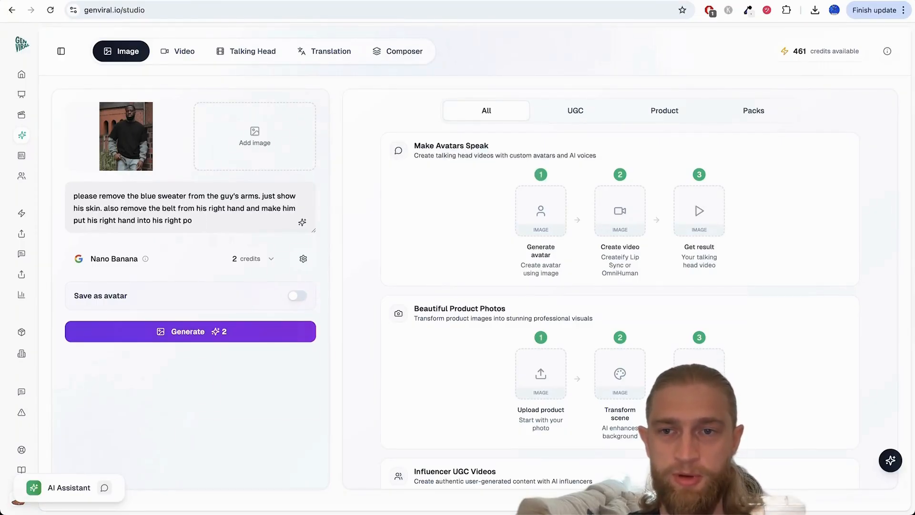
type(" jeans pocket")
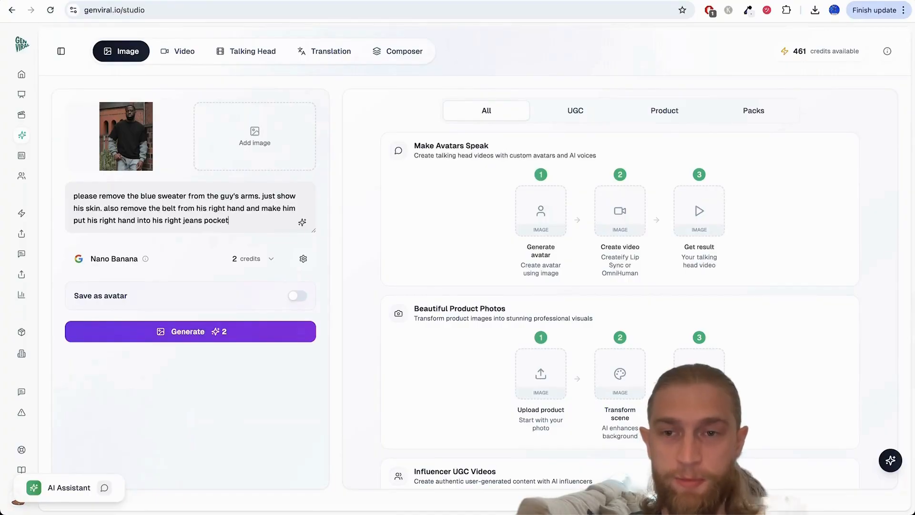
Step: Generate the sleeve and belt removal edit and open its result from the queue
left_click(206, 332)
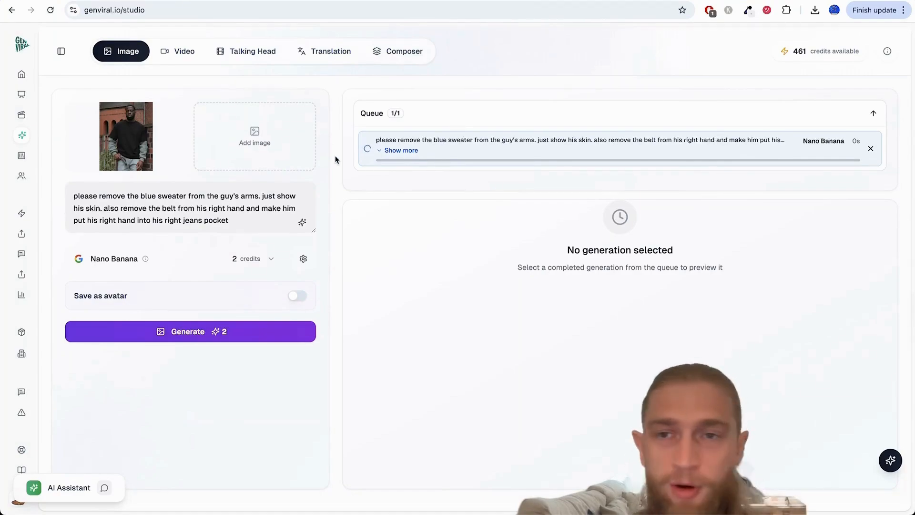
left_click(430, 146)
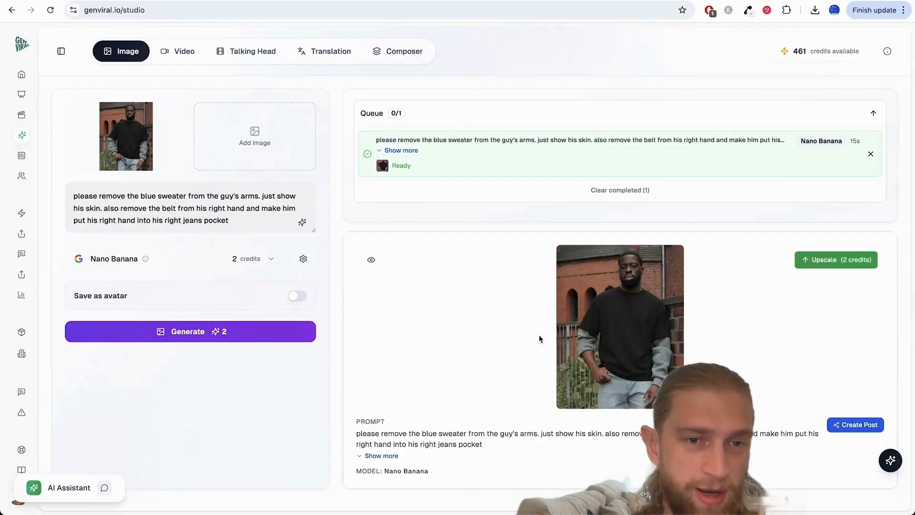